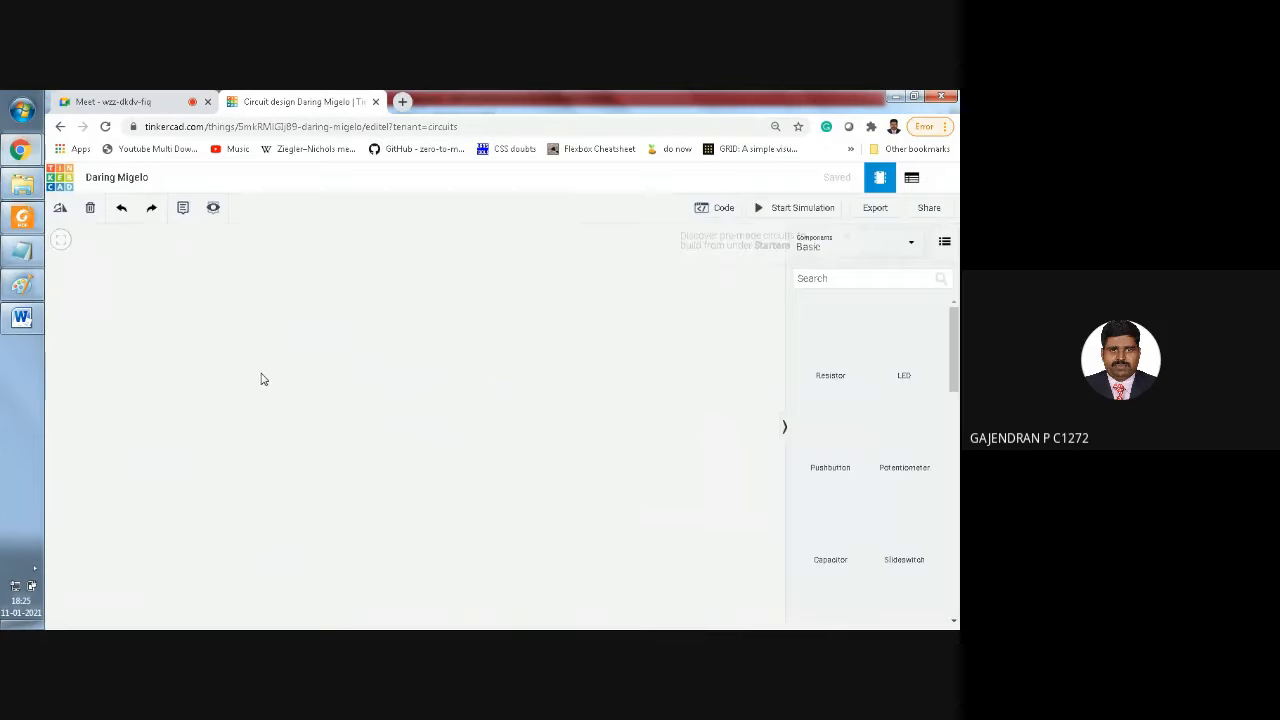
Step: Rename the circuit design with the presenter's ID code
click(124, 177)
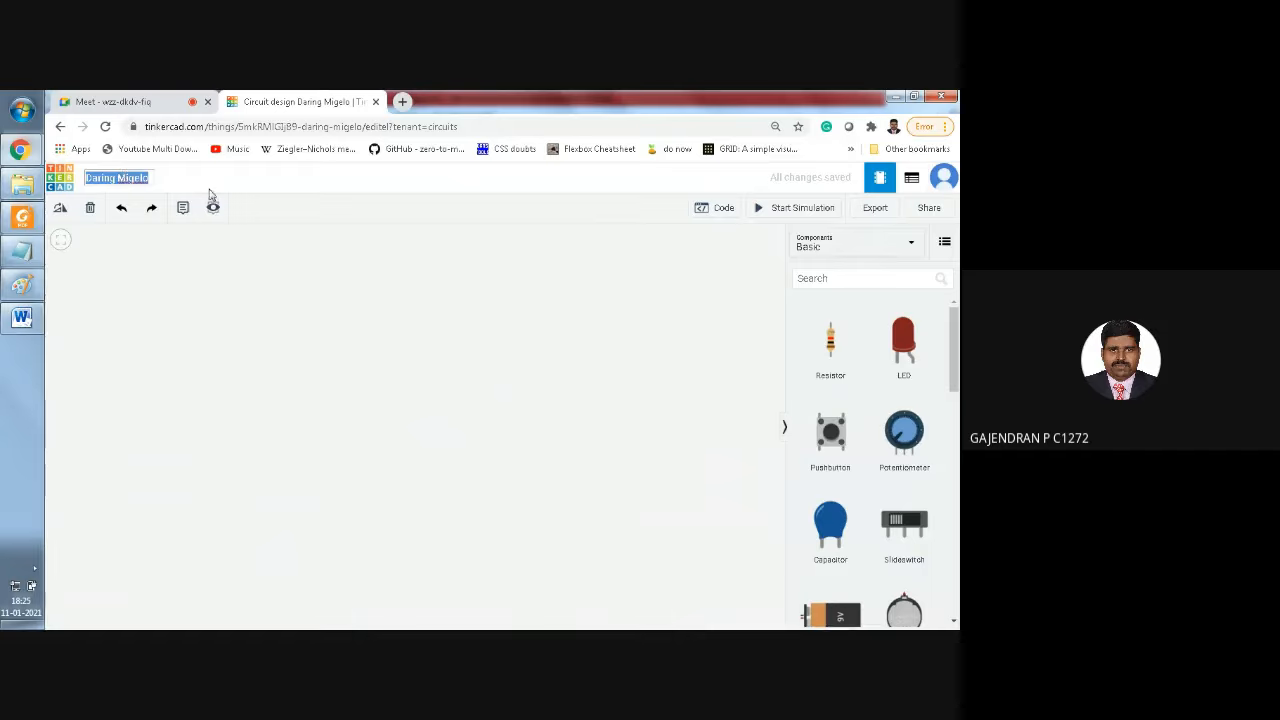
text(C1)
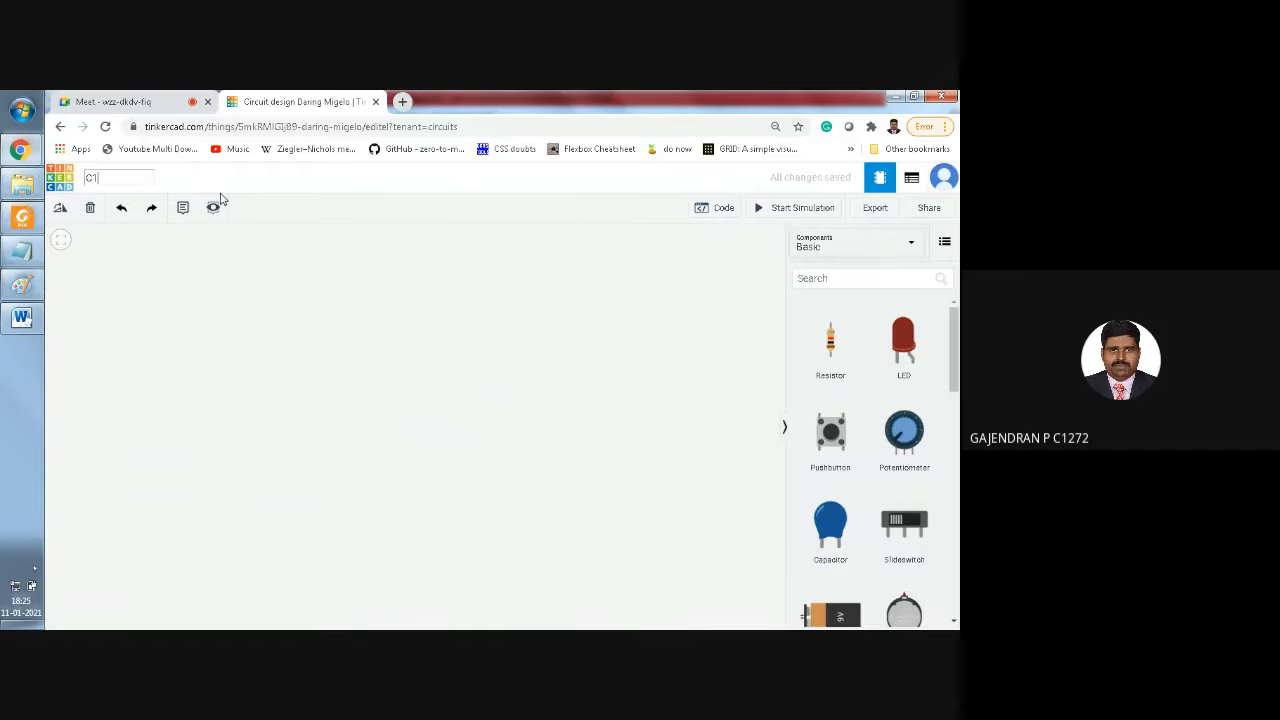
text(272)
key(Escape)
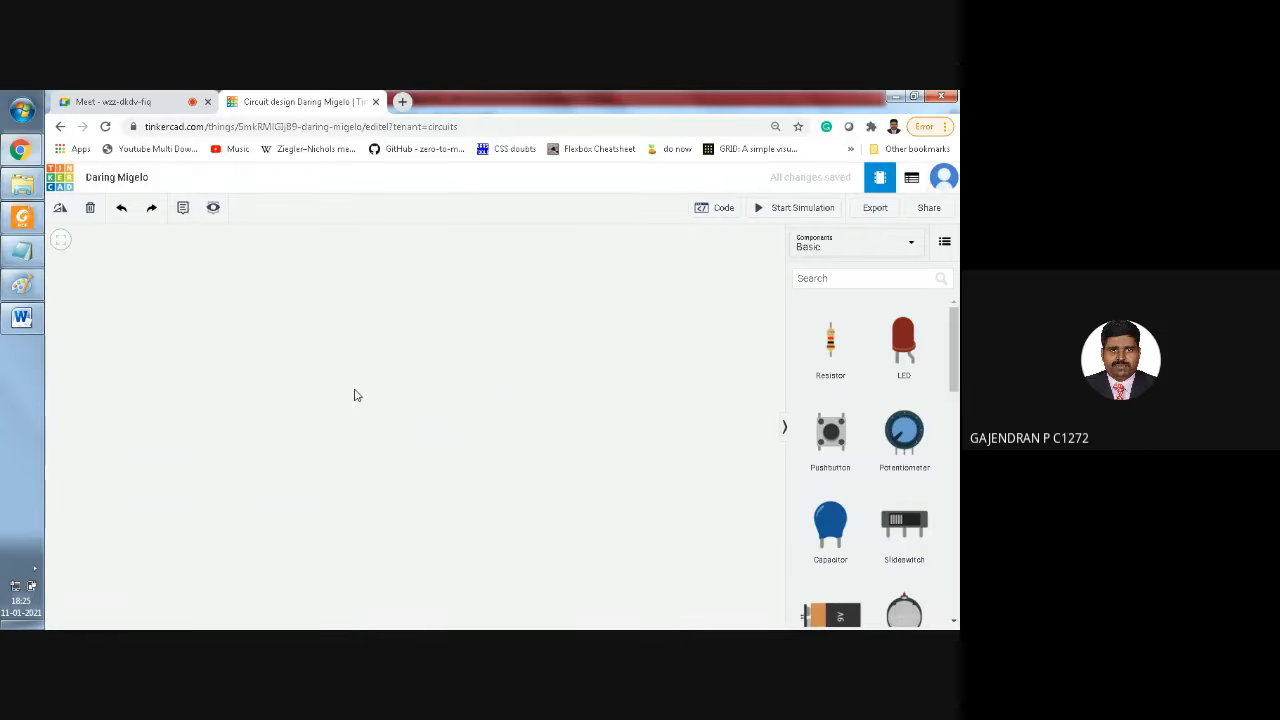
Step: Show all components in the library and place a resistor in the upper part of the empty workplane
click(839, 246)
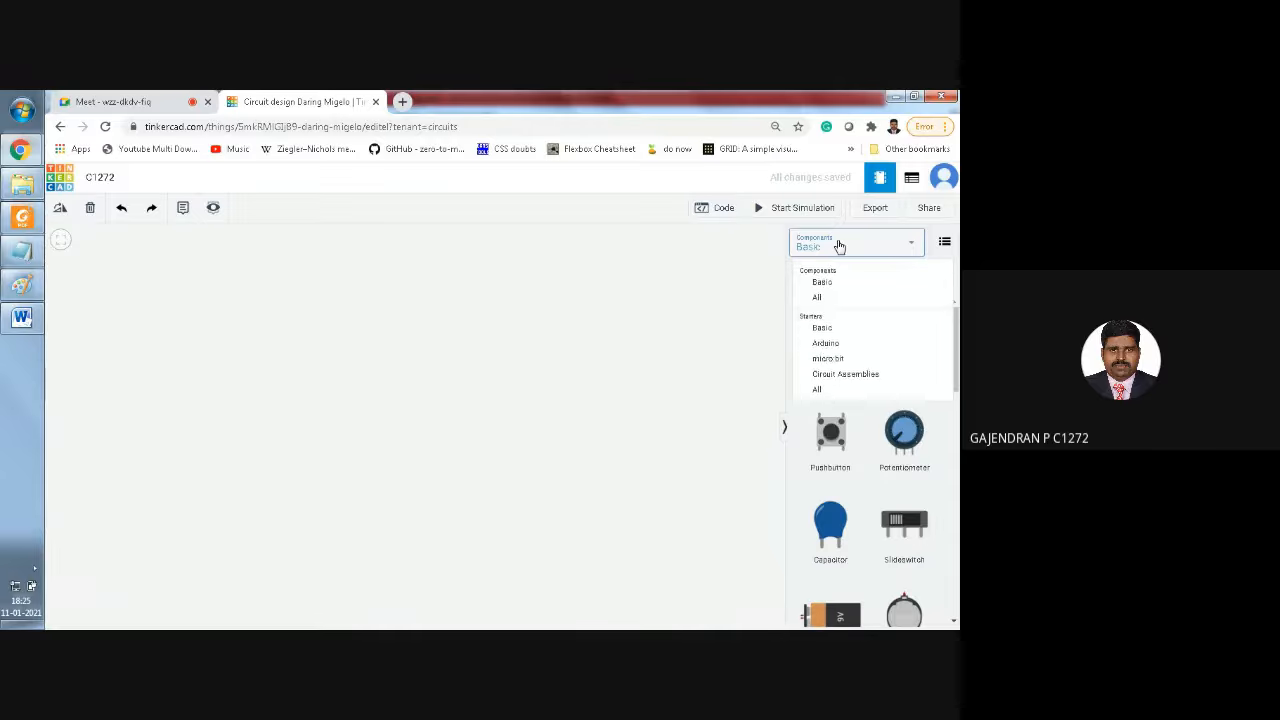
click(826, 302)
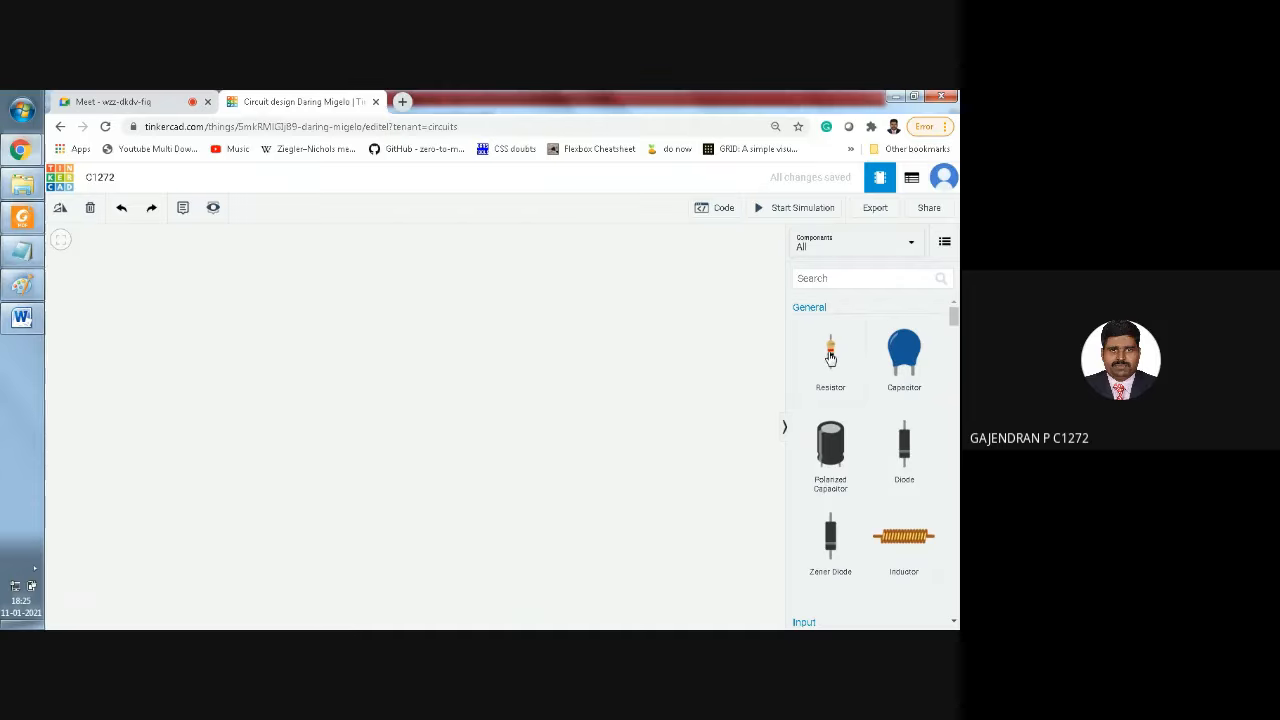
drag(830, 357, 370, 307)
Step: Find the Breadboard Small among the components and place it below the resistor
scroll(900, 430, down, 3)
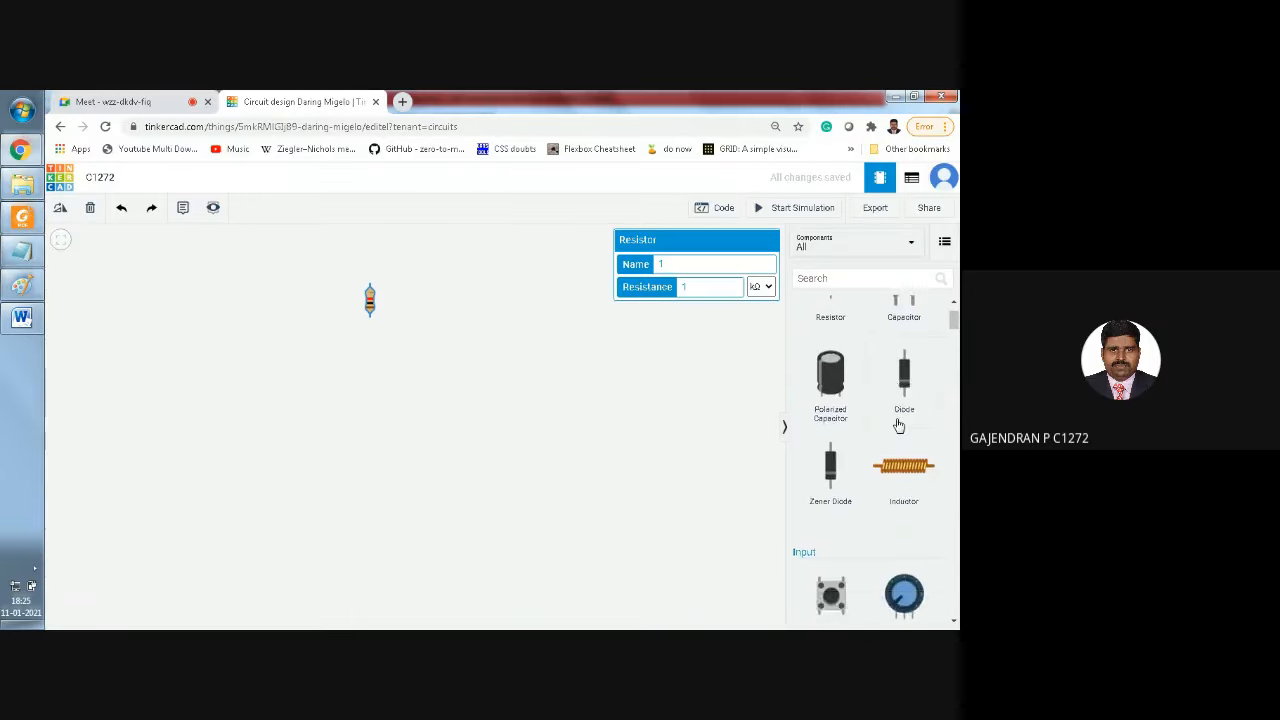
scroll(898, 425, down, 2)
scroll(898, 425, down, 8)
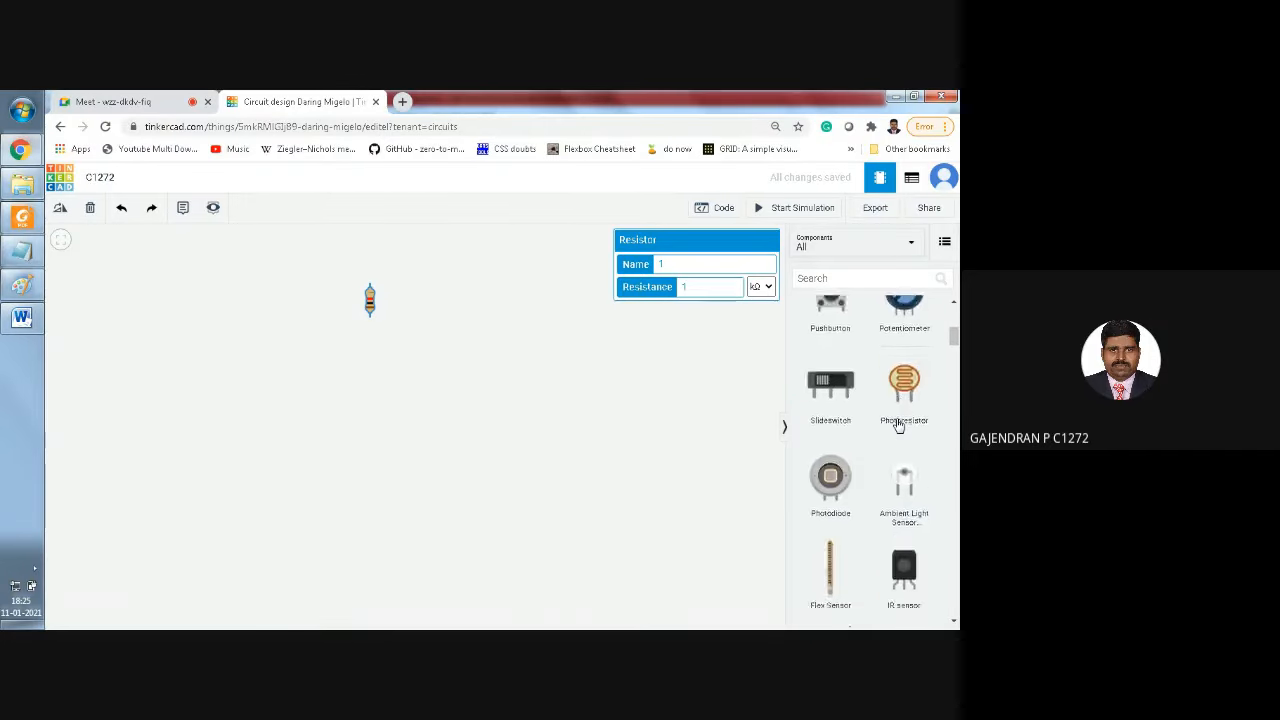
scroll(898, 425, down, 8)
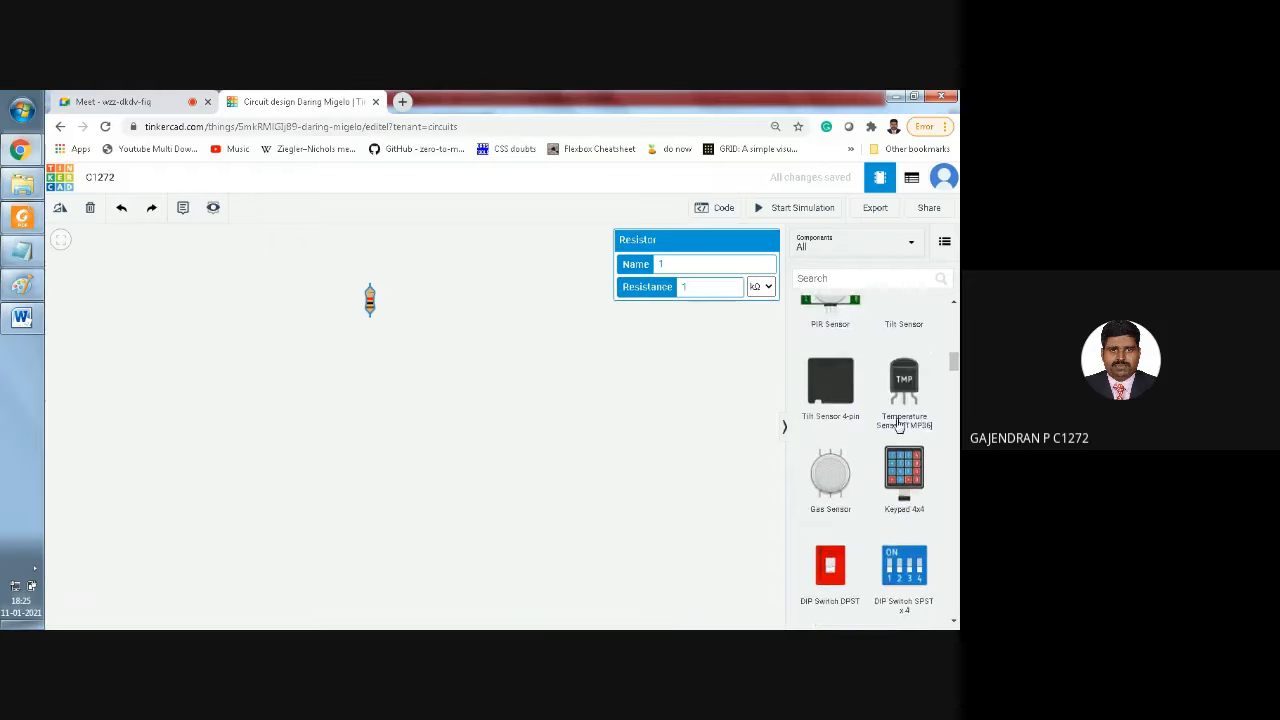
scroll(898, 425, down, 8)
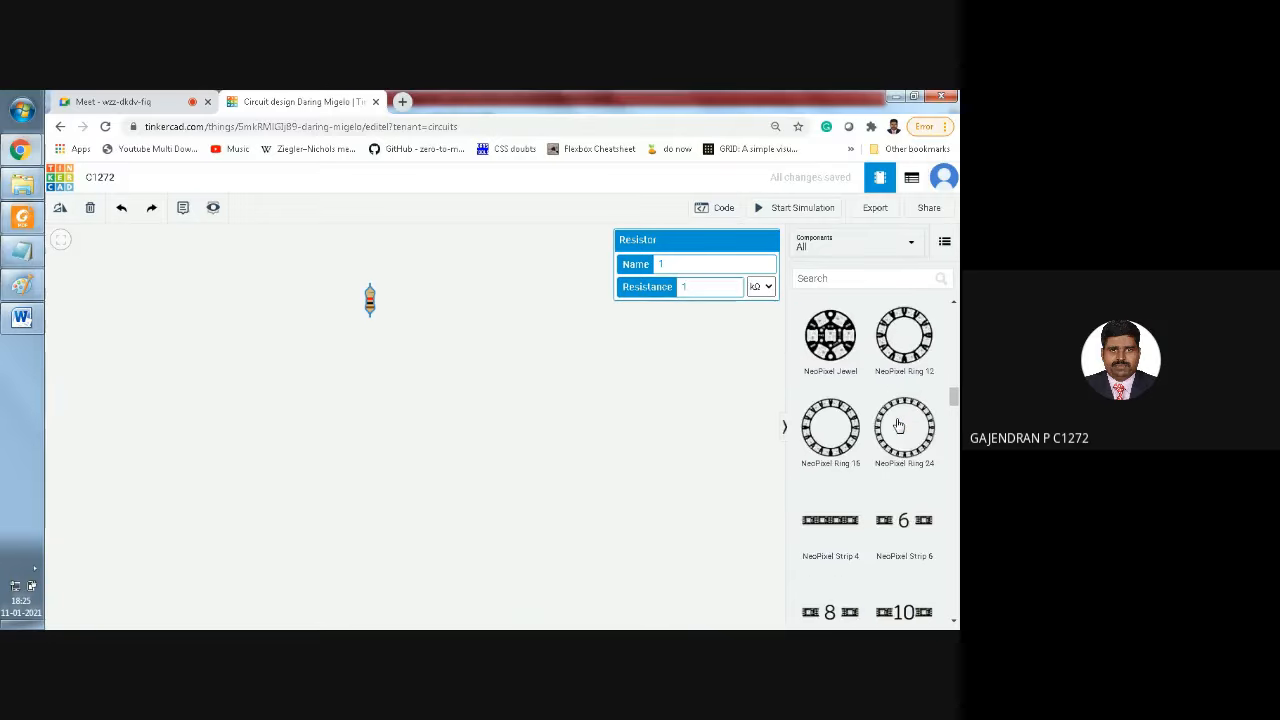
scroll(898, 425, down, 8)
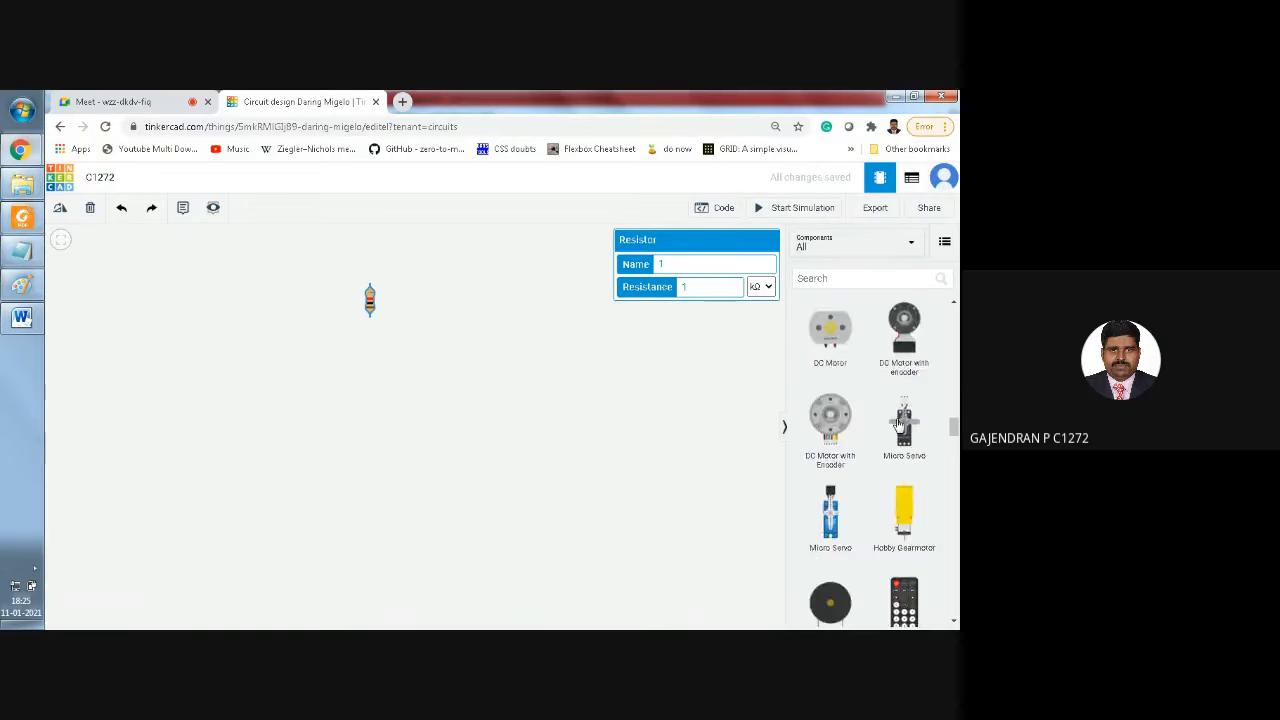
scroll(898, 425, down, 2)
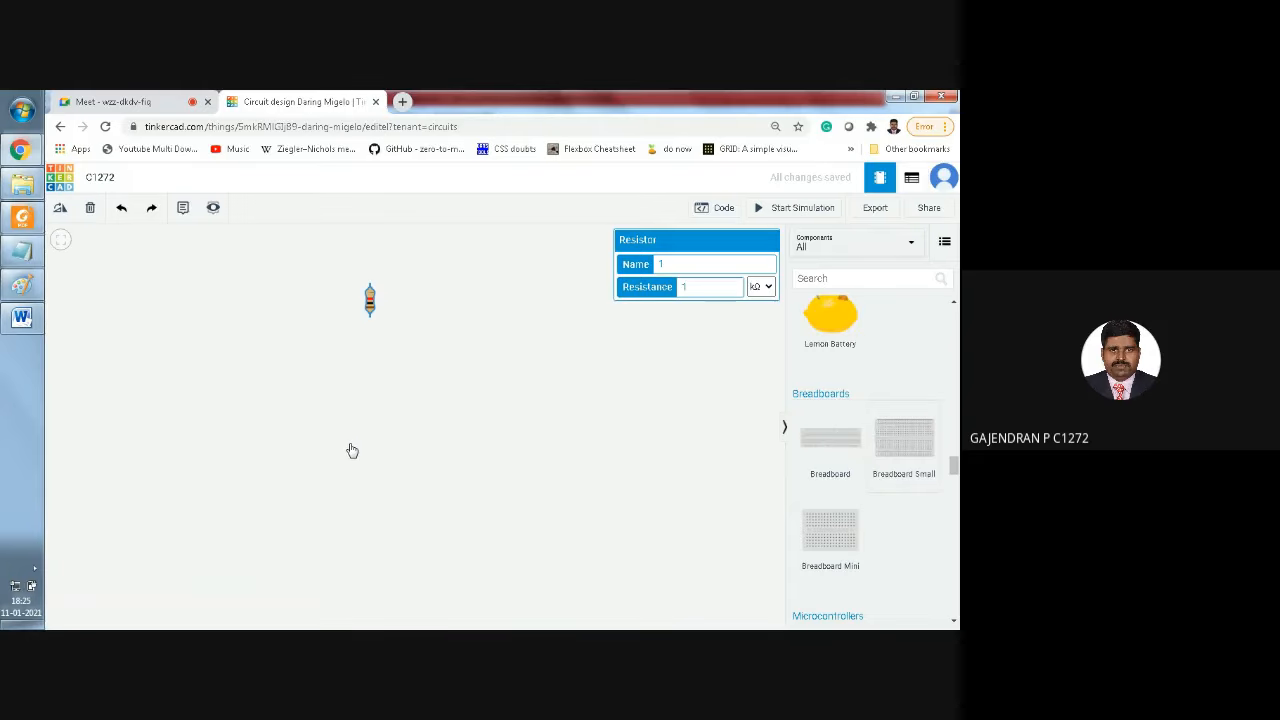
click(388, 449)
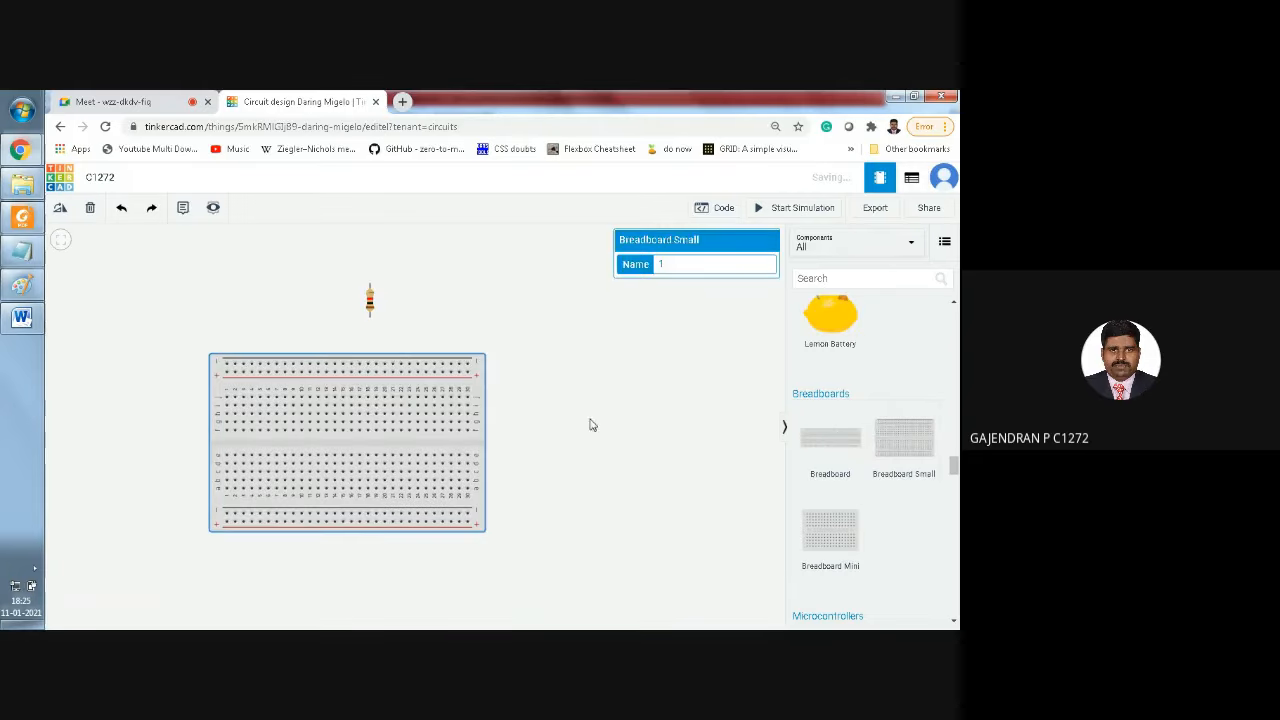
click(627, 421)
Step: Place a Power Supply beside the breadboard's left edge and a Multimeter above the breadboard, next to the resistor
scroll(907, 489, down, 5)
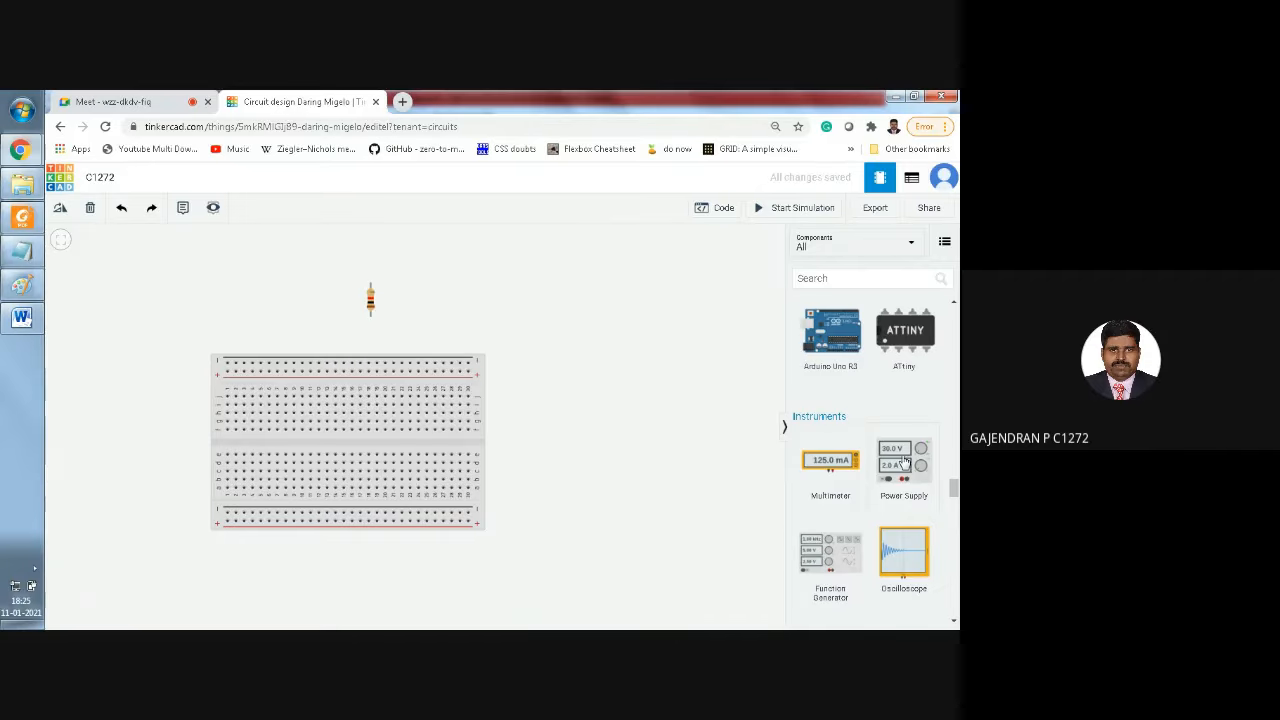
drag(489, 360, 150, 440)
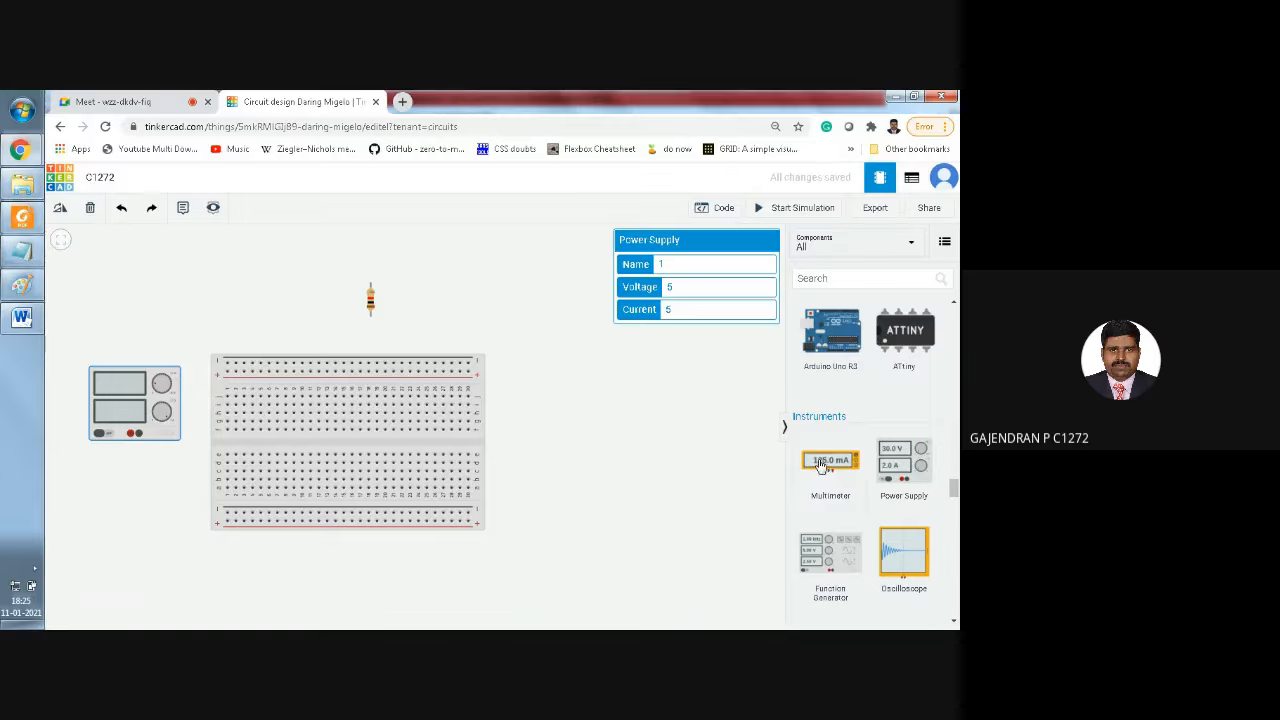
drag(722, 404, 446, 329)
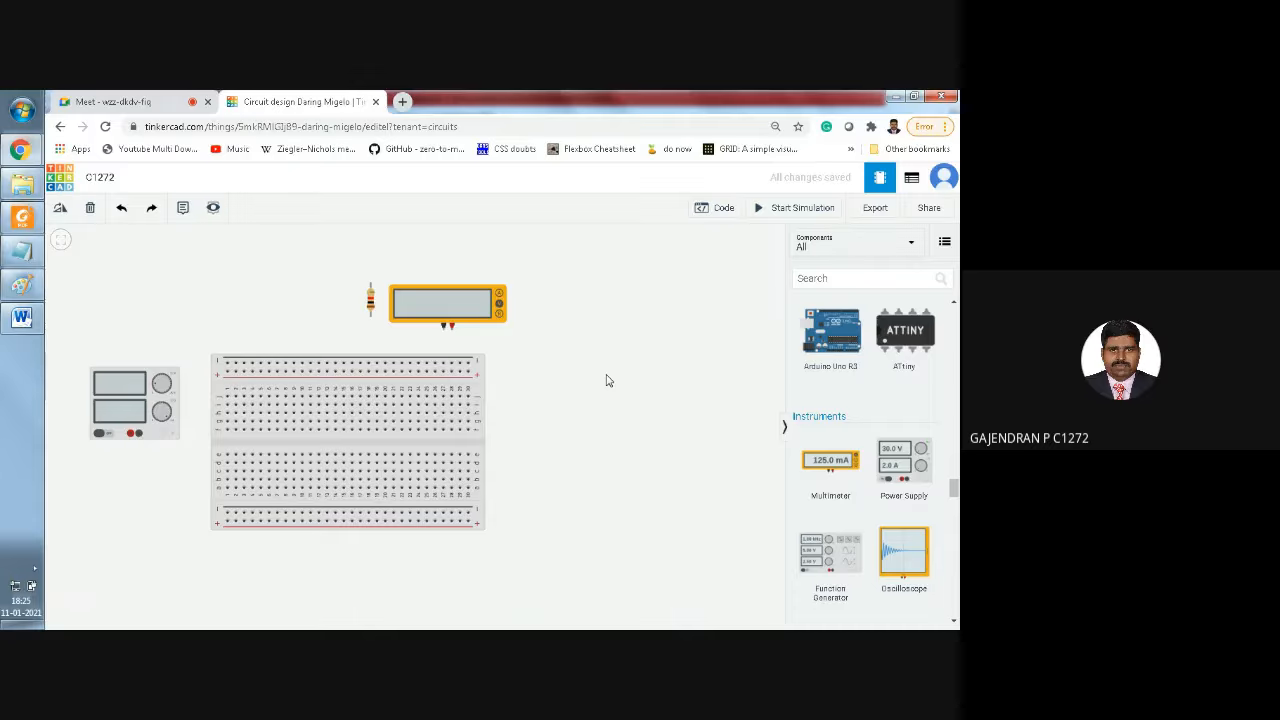
Step: Check the KCL.png circuit diagram in Paint, return to the circuit and add two copies of the multimeter to the right of the breadboard
click(22, 285)
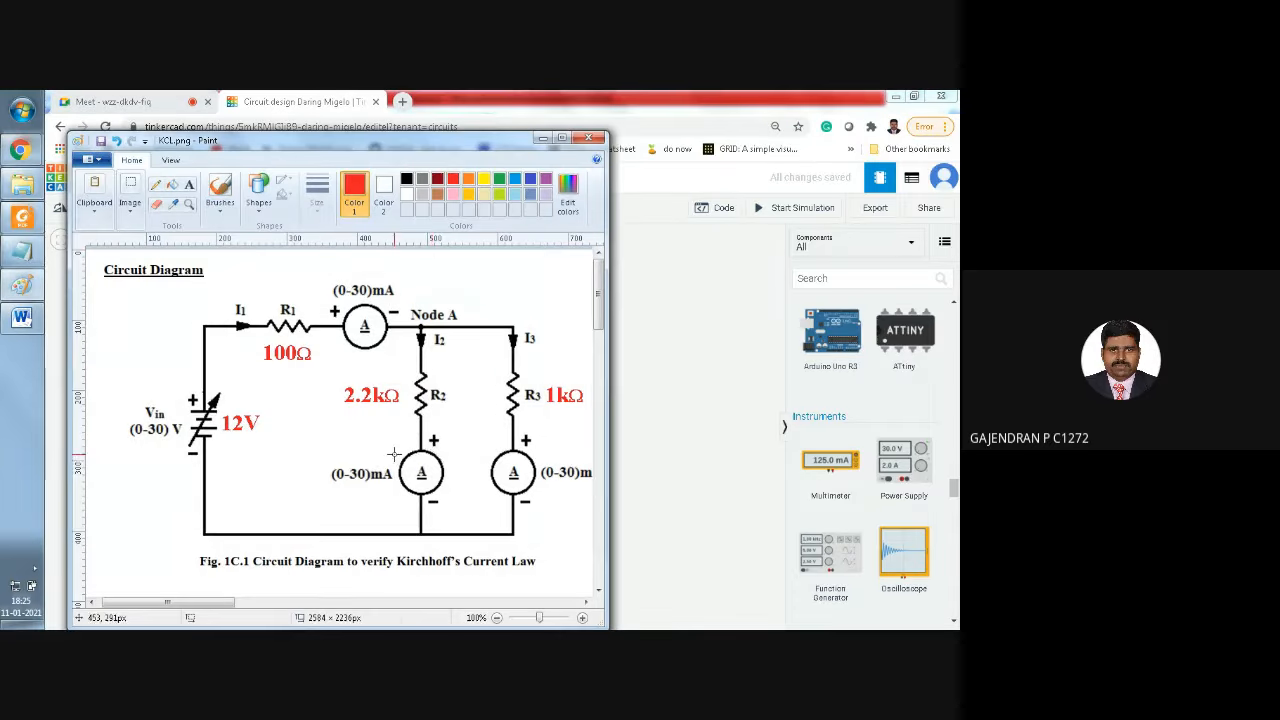
click(541, 139)
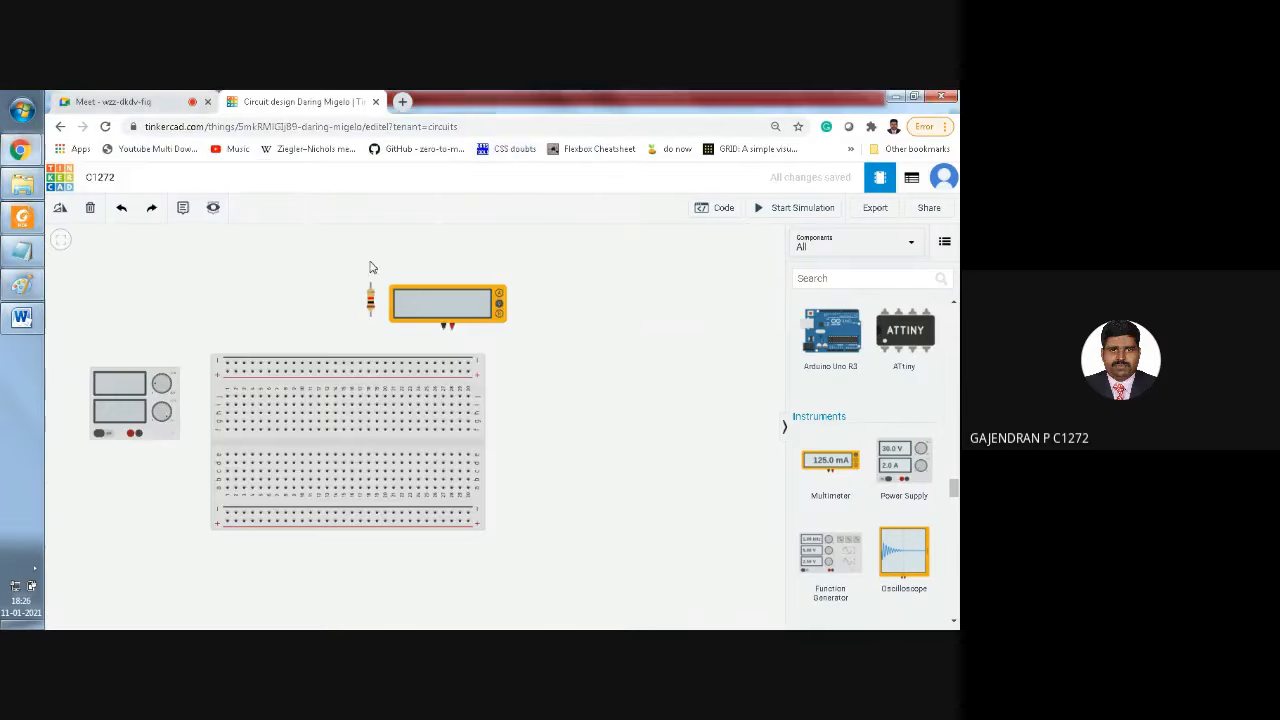
click(422, 308)
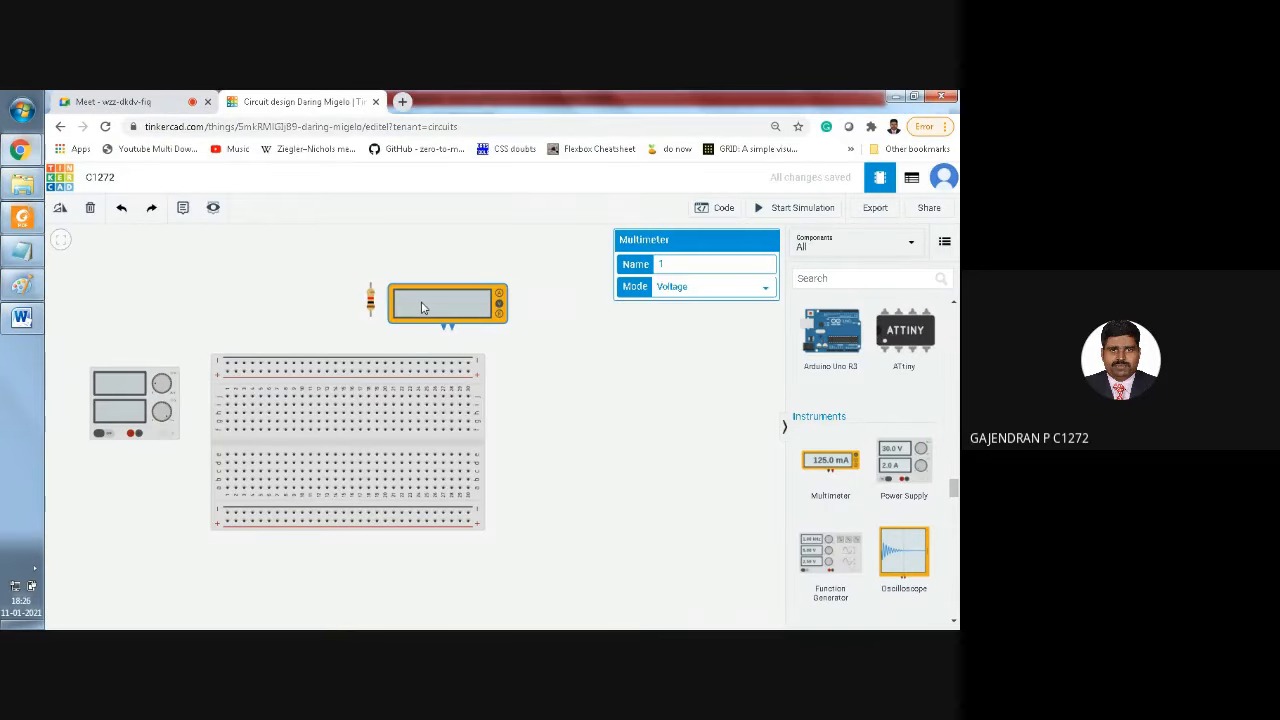
key(ctrl+v)
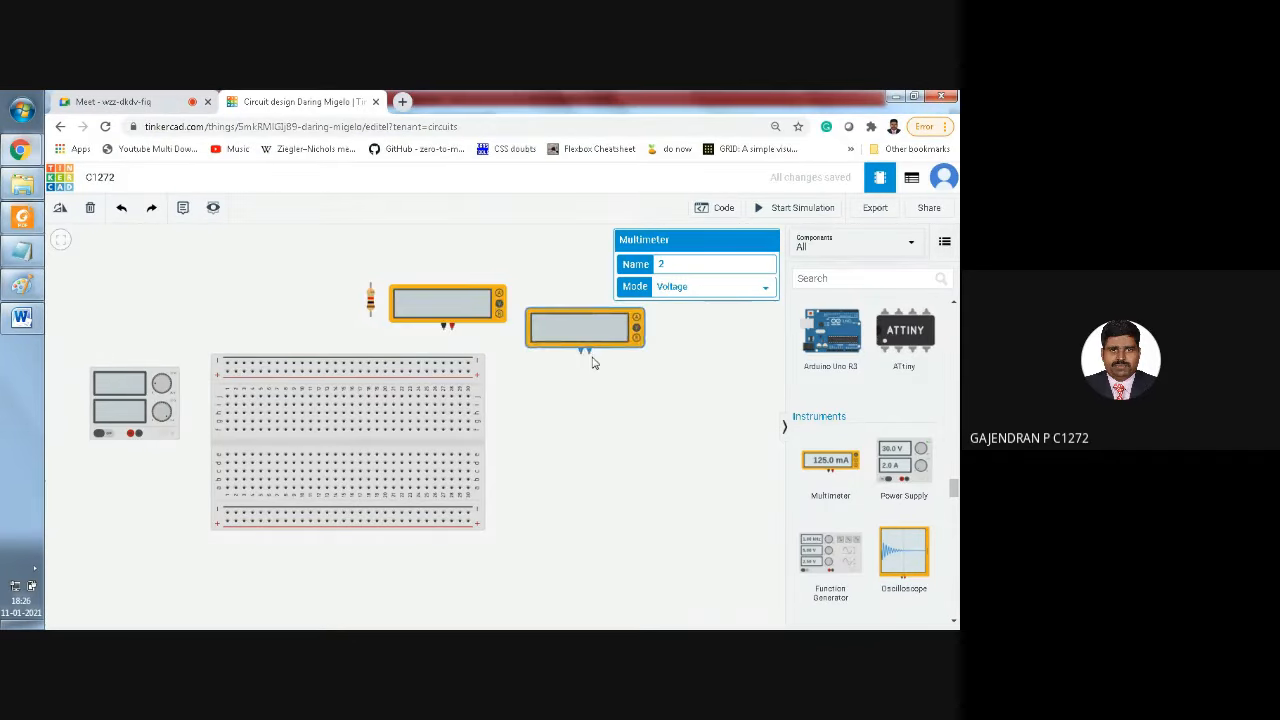
click(597, 361)
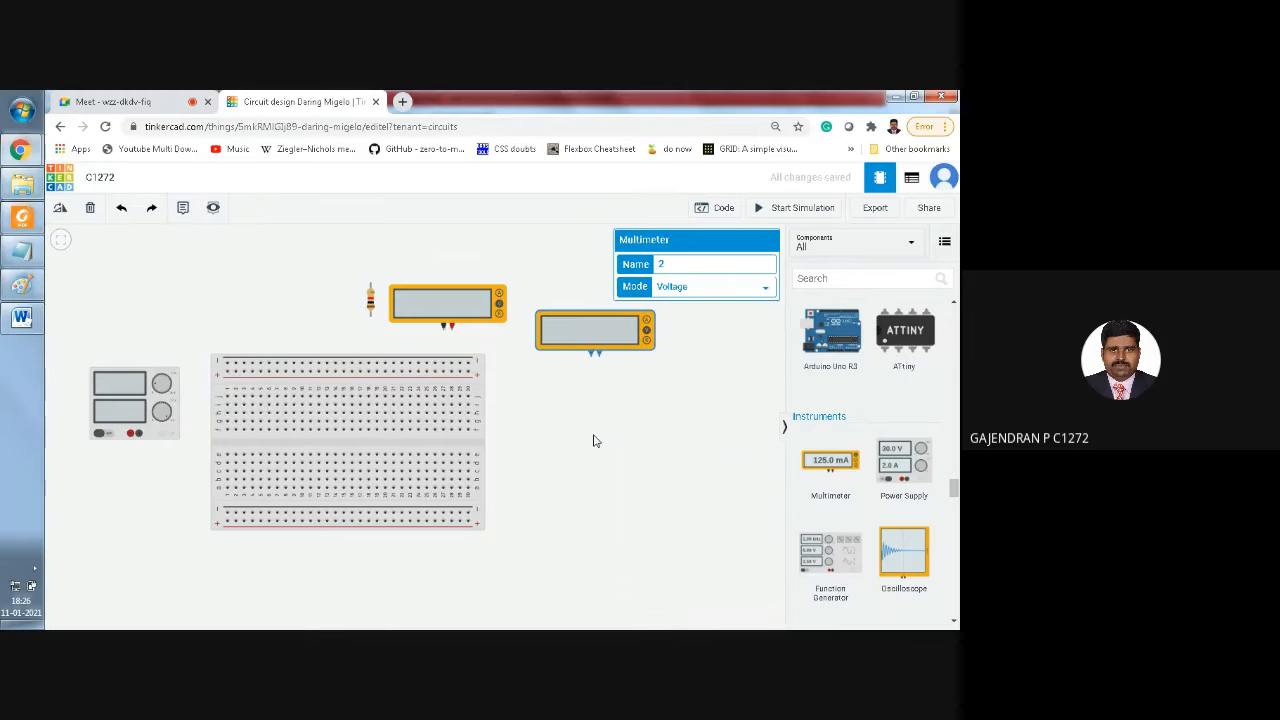
key(ctrl+v)
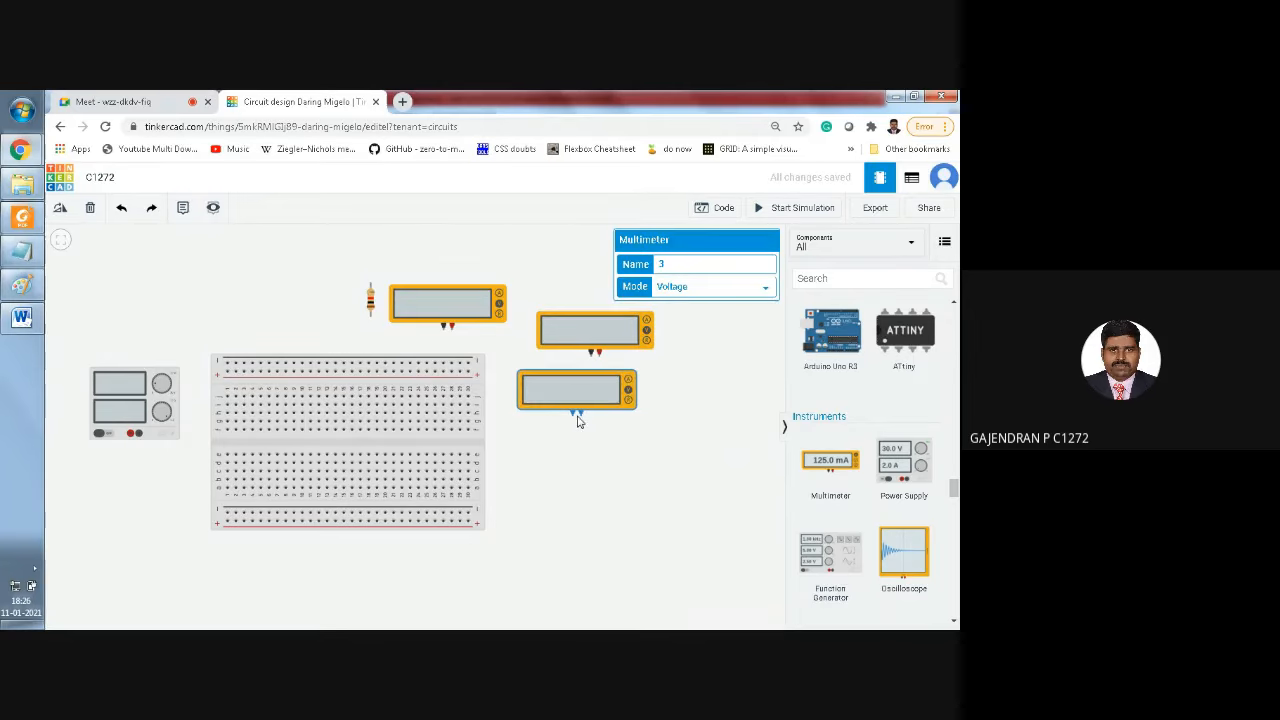
click(621, 450)
Step: Set the mode of all three multimeters to Amperage
click(457, 306)
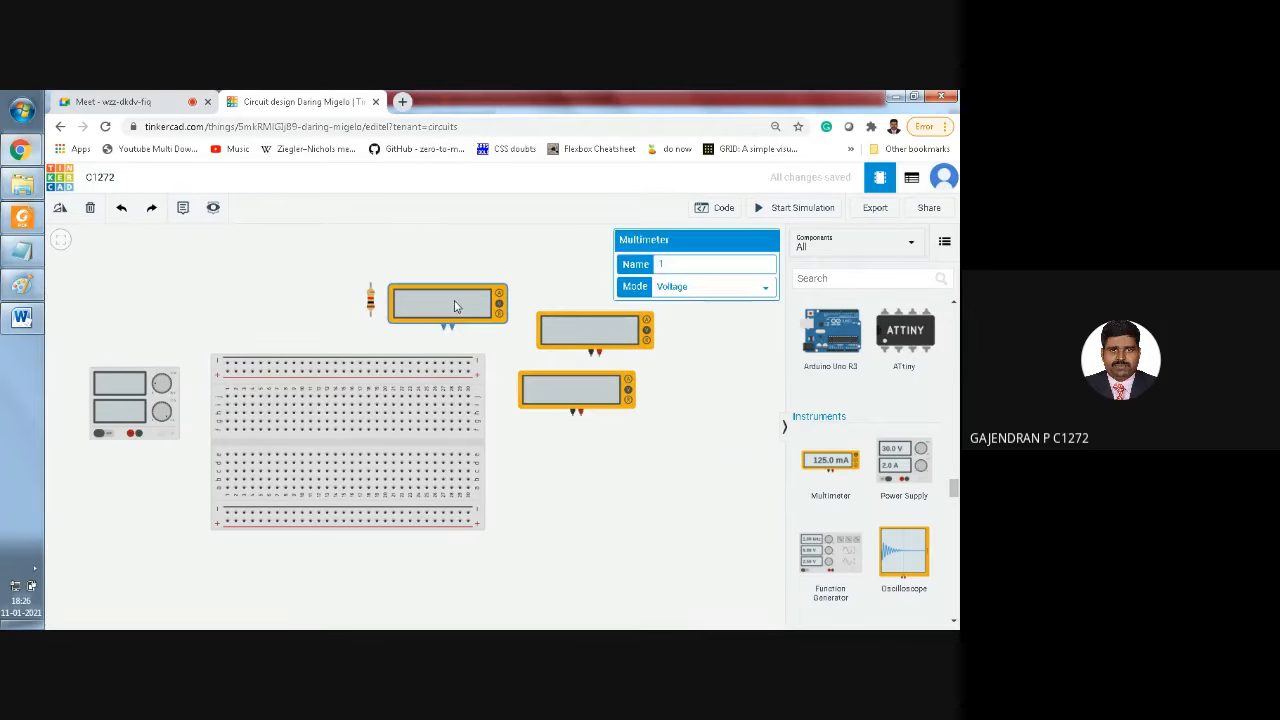
click(682, 289)
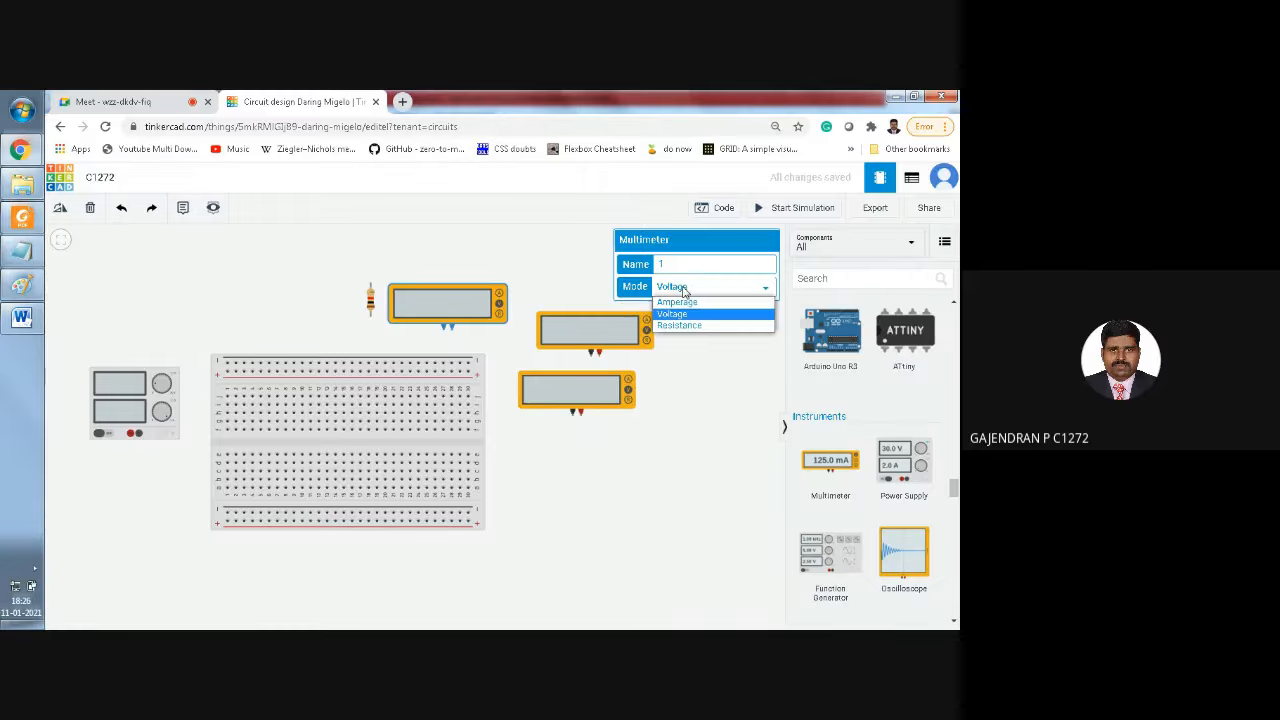
click(686, 302)
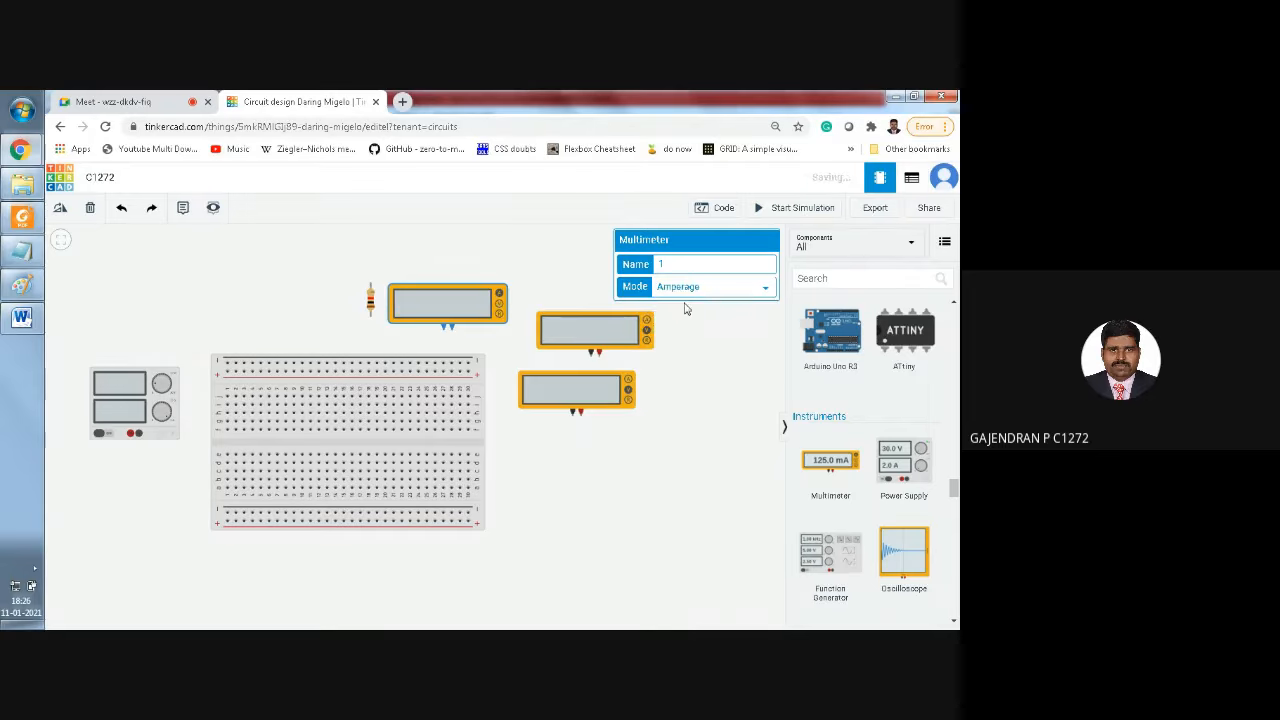
click(617, 340)
click(688, 289)
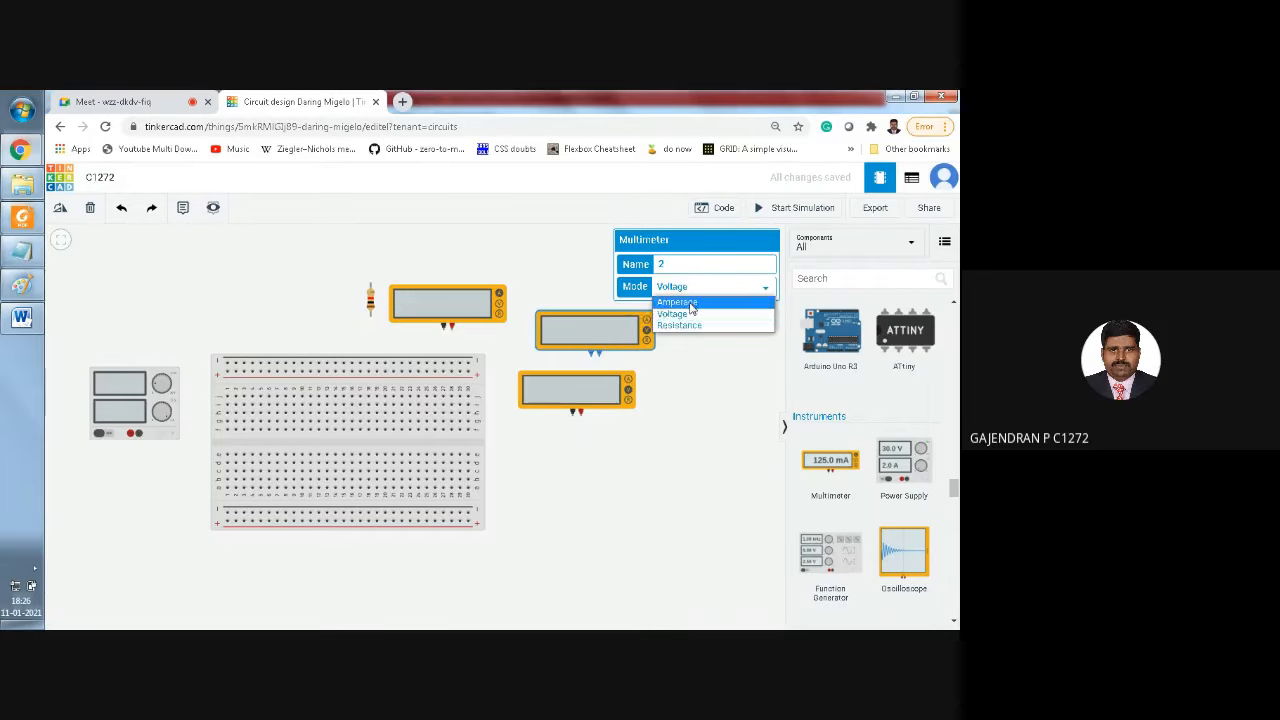
click(690, 306)
click(588, 391)
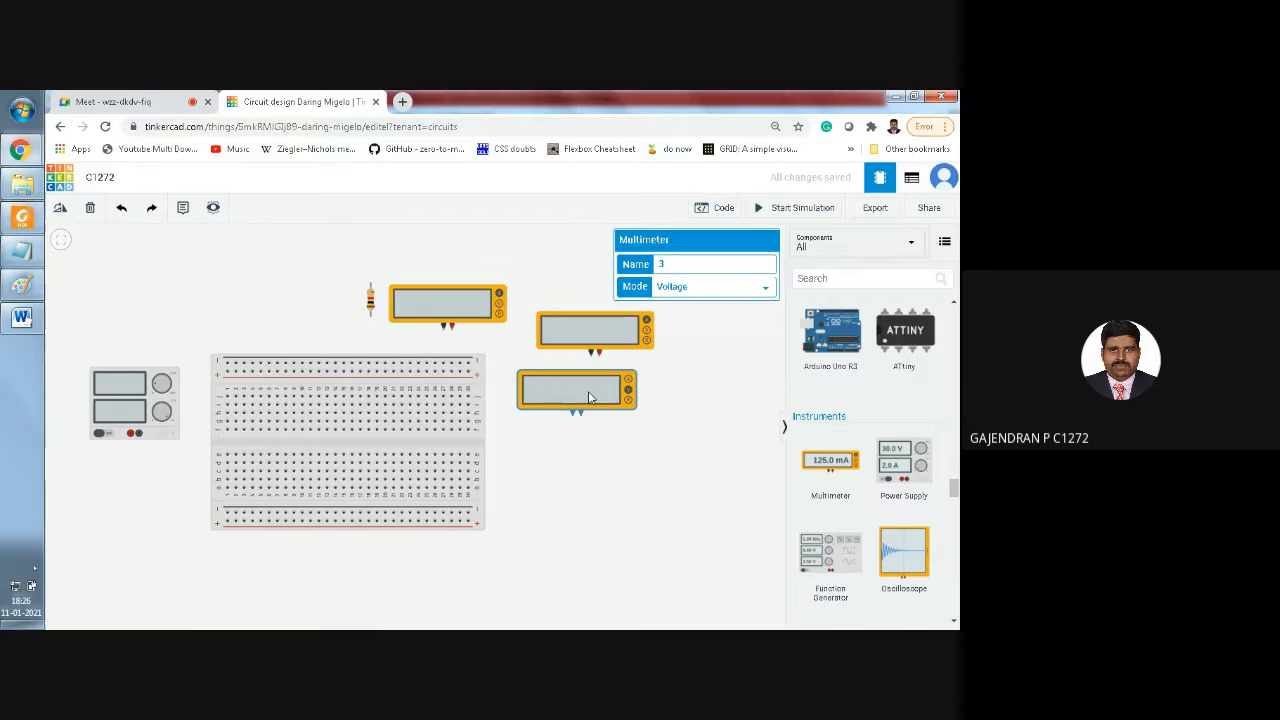
click(690, 289)
click(690, 306)
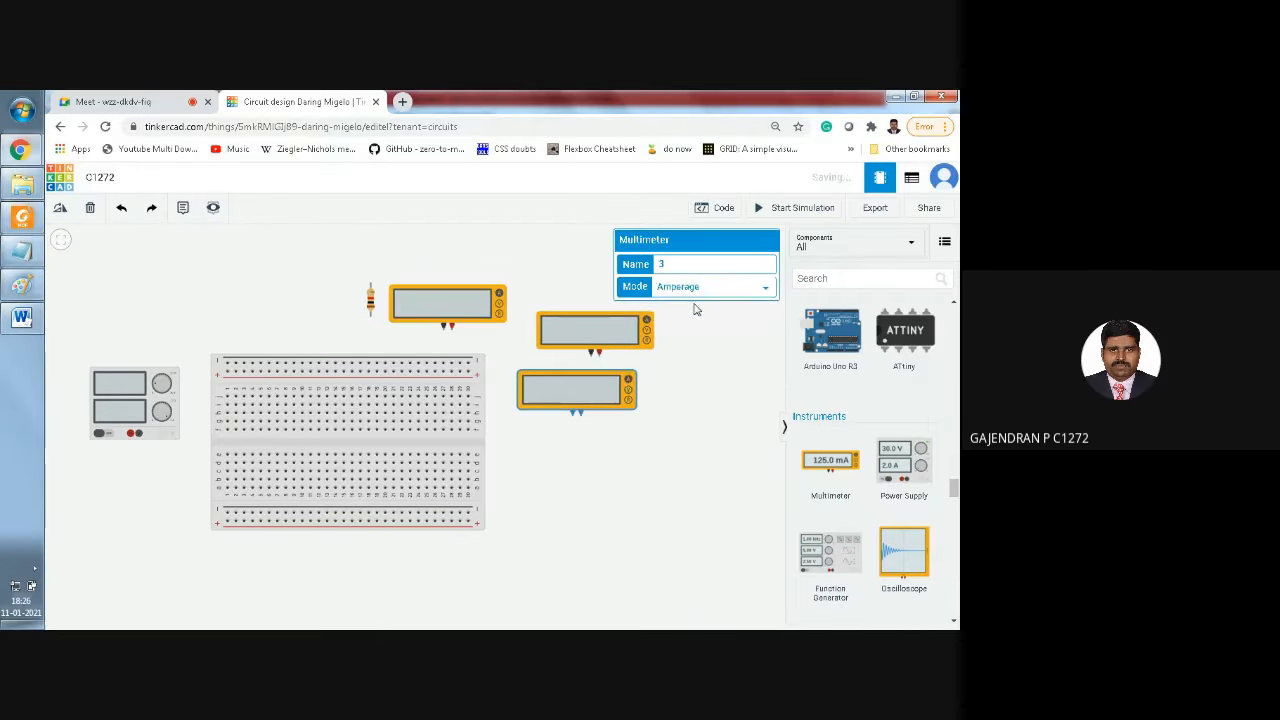
click(697, 360)
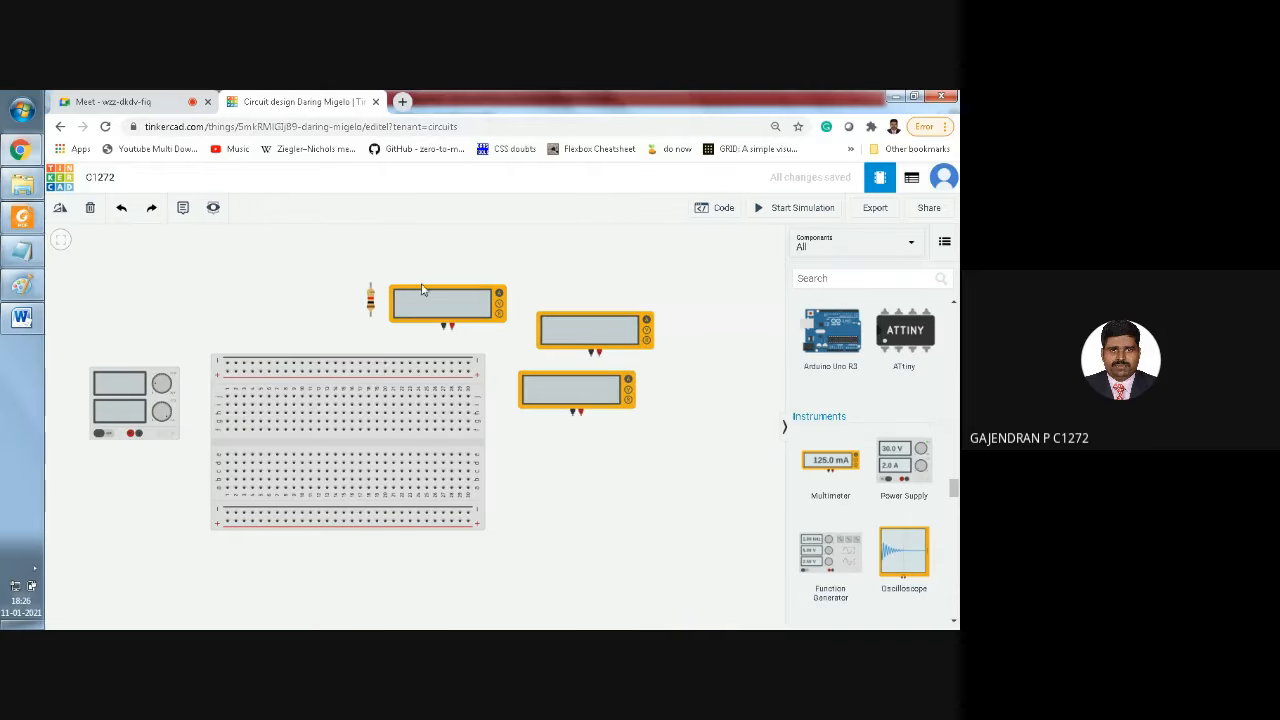
Step: Move the resistor further left above the breadboard and place two copies of it in a row beside it
drag(365, 305, 288, 303)
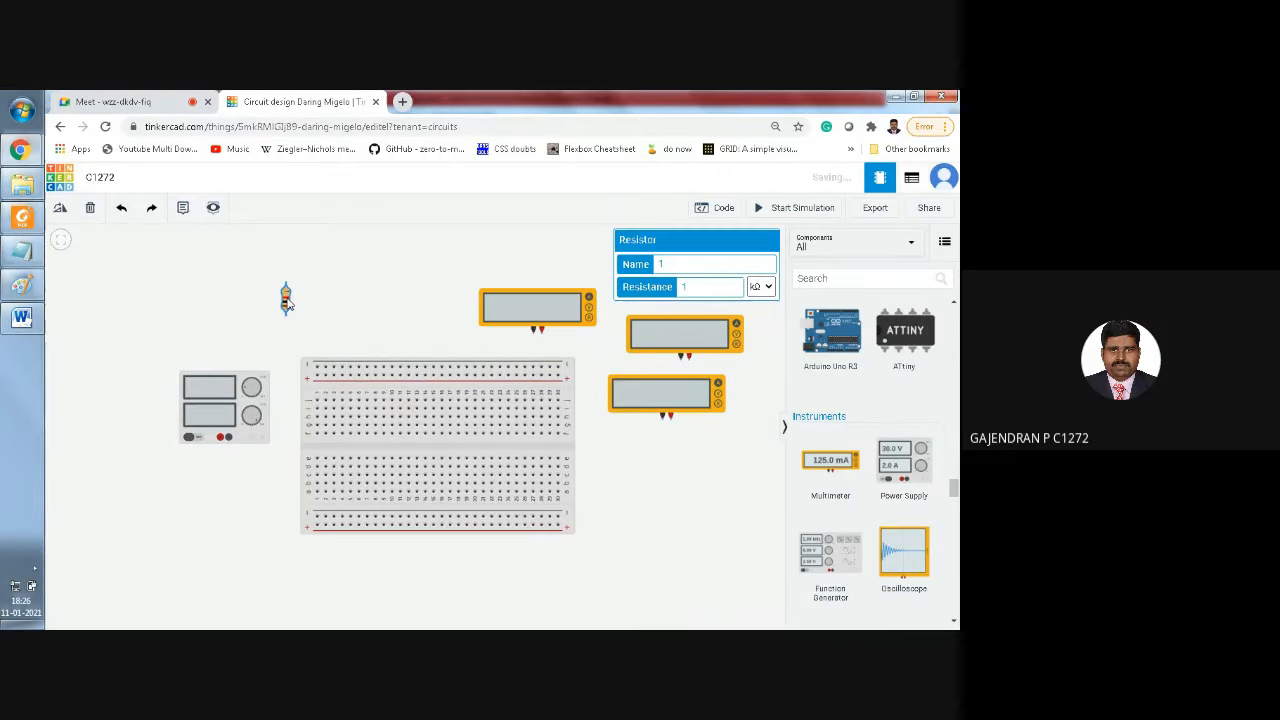
key(ctrl+v)
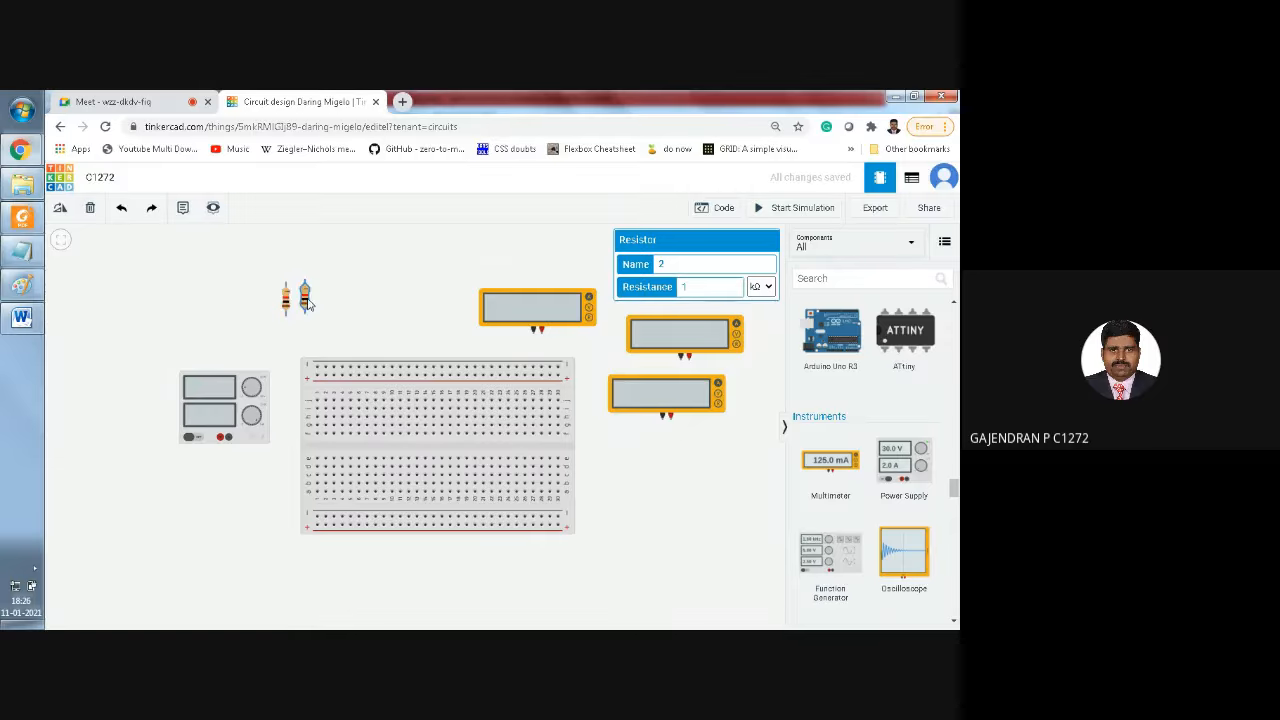
click(314, 303)
key(ctrl+v)
click(345, 305)
click(376, 309)
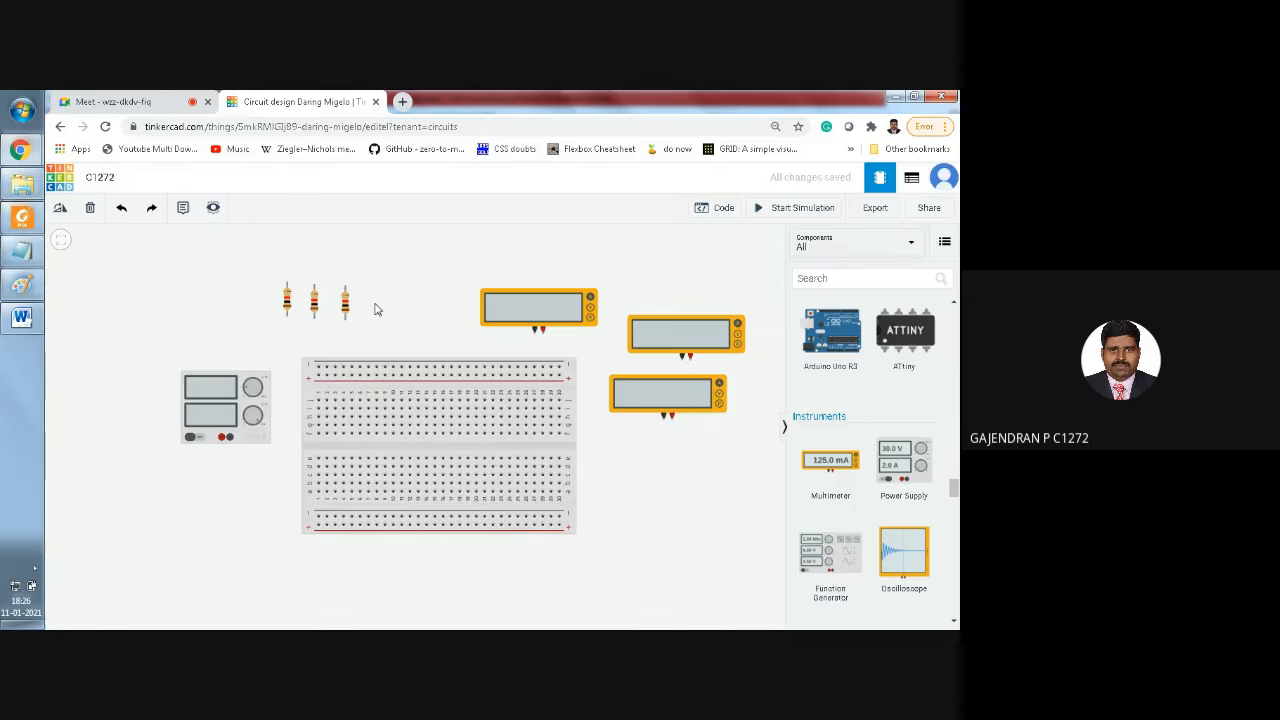
Step: Check the resistor values in the Paint circuit diagram, return to the circuit and set the leftmost resistor to 100 Ω
click(24, 288)
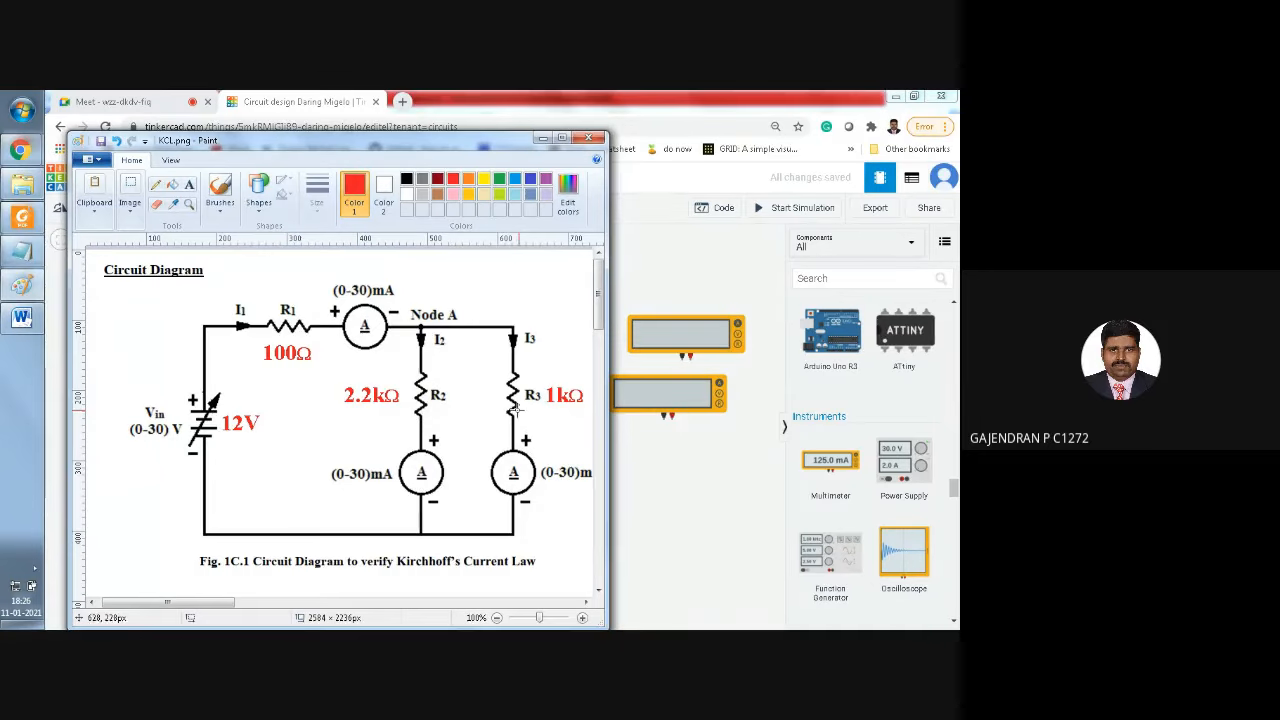
click(540, 140)
click(287, 302)
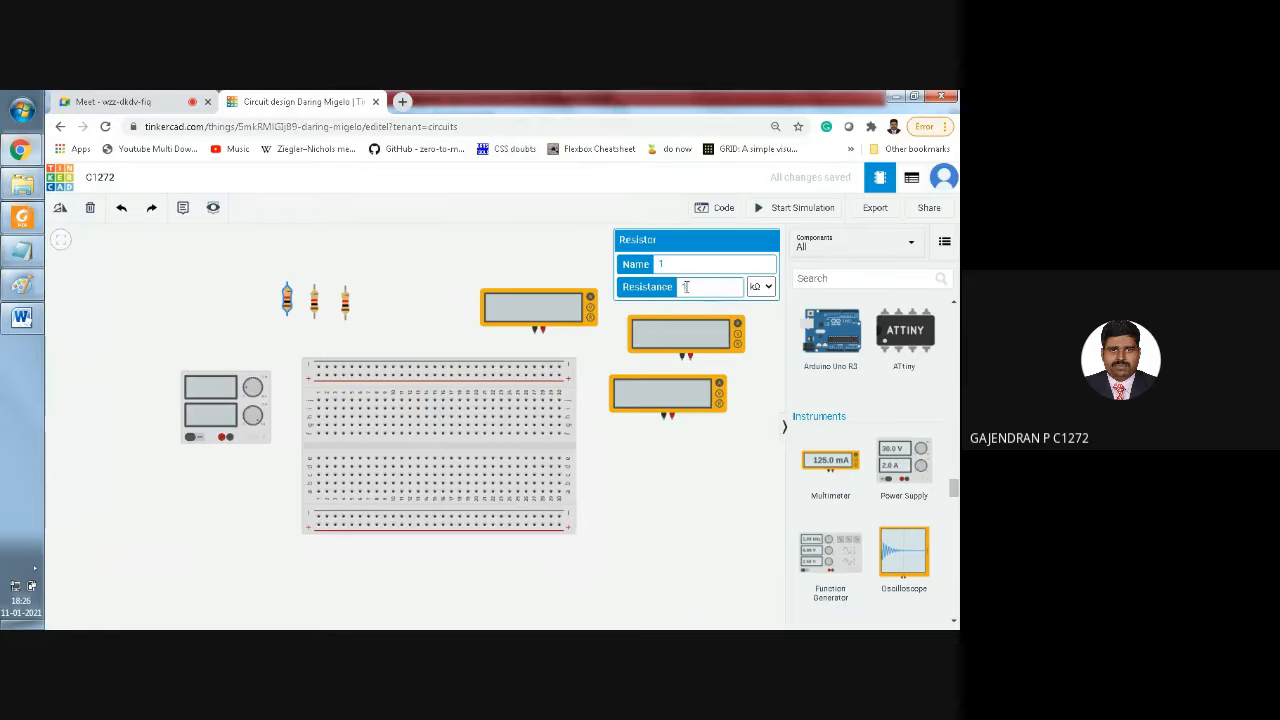
click(760, 287)
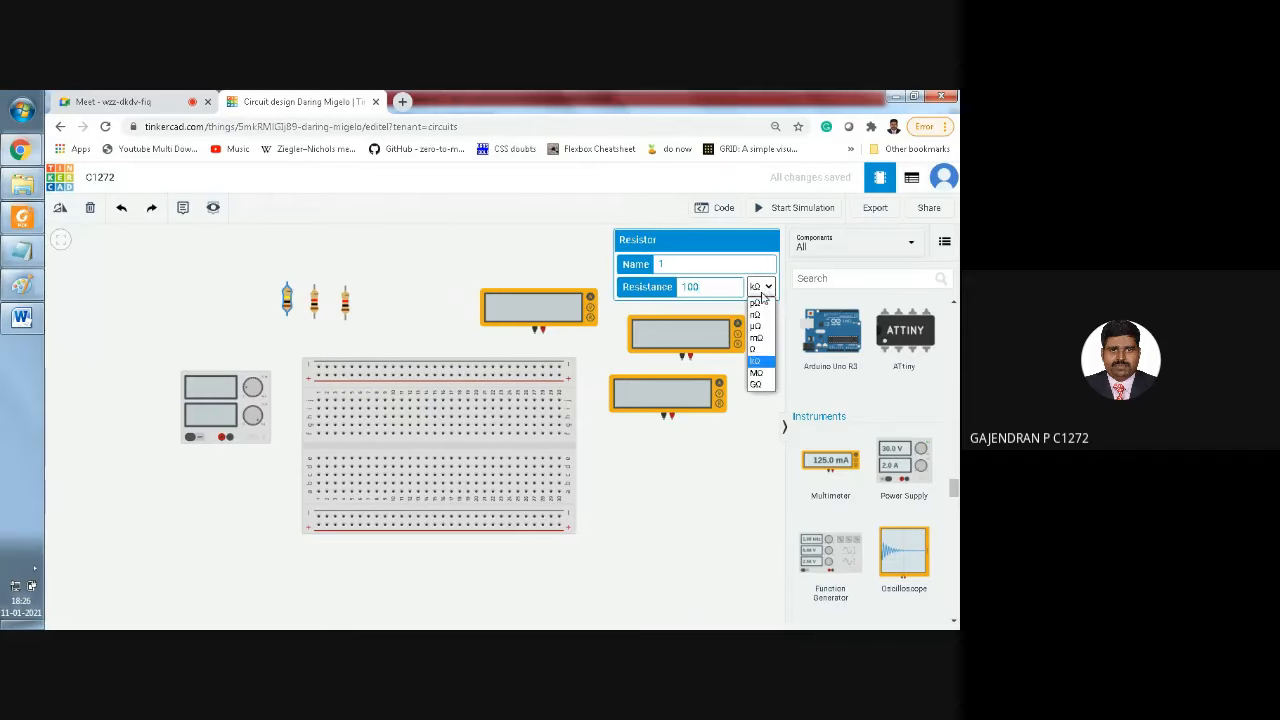
click(755, 348)
click(746, 382)
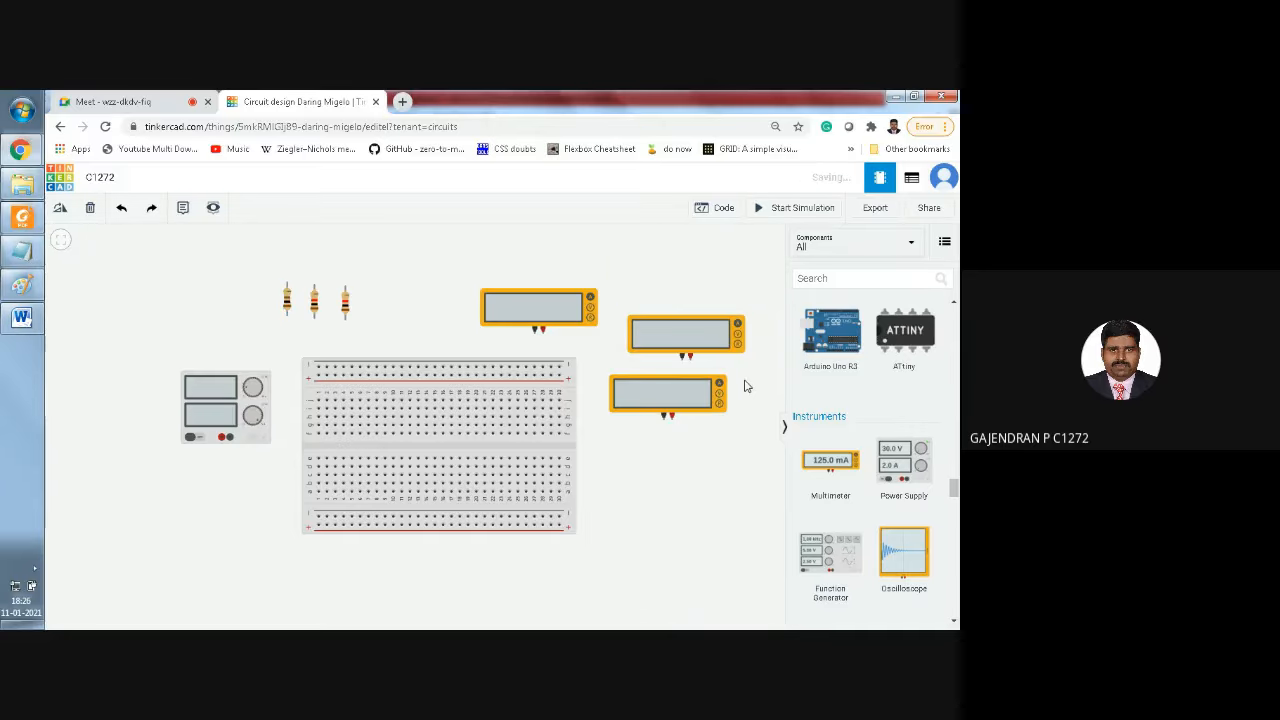
Step: Hide the components list, set the middle resistor to 2.2 kΩ and check the resistance of the third resistor
click(785, 426)
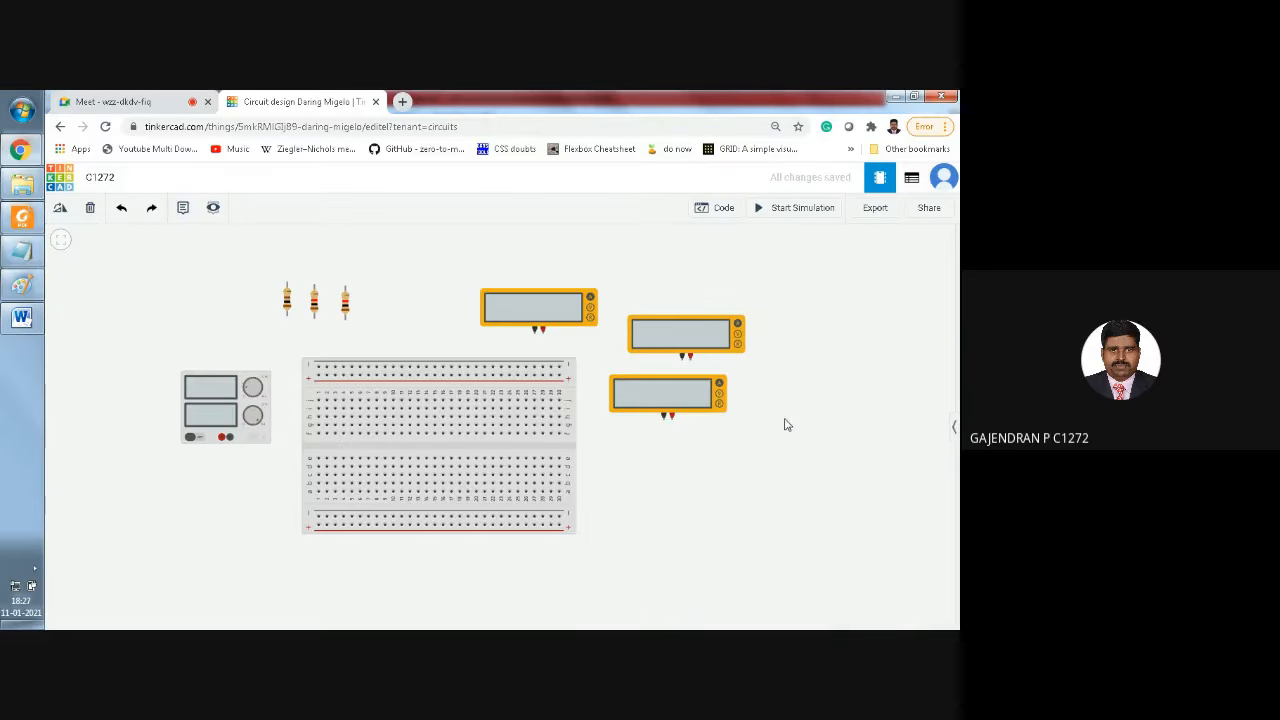
click(315, 308)
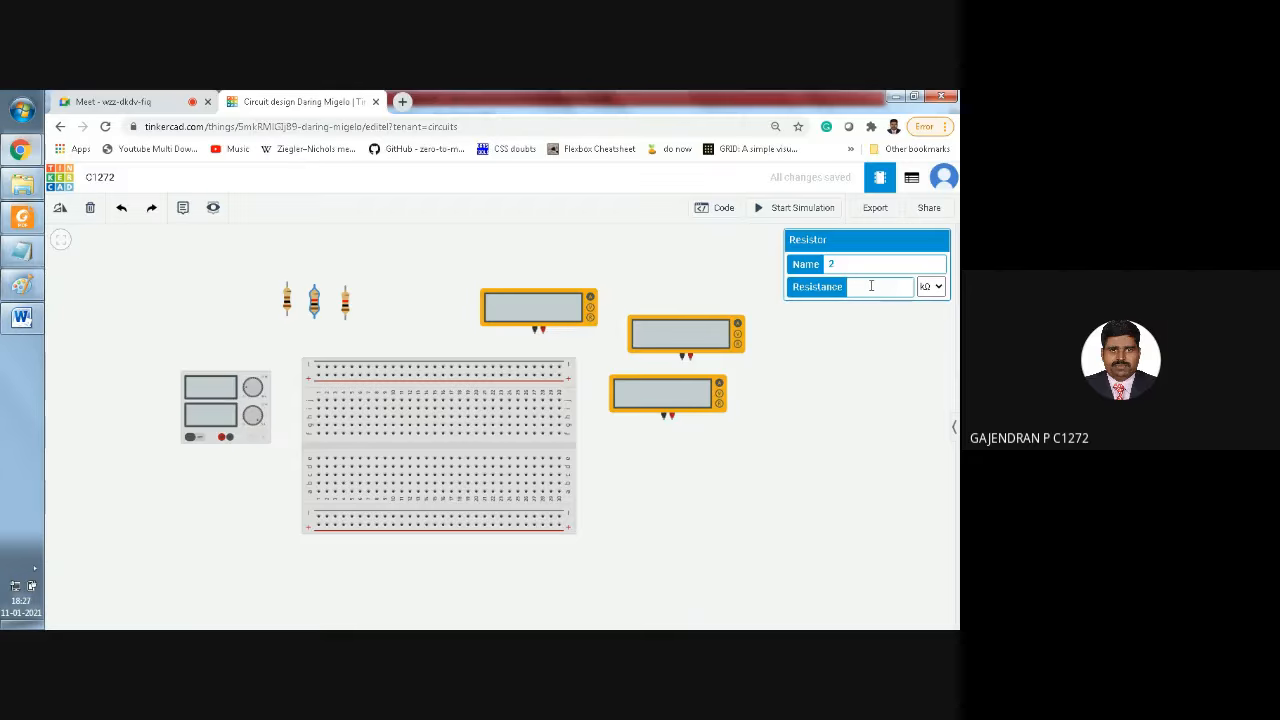
click(845, 390)
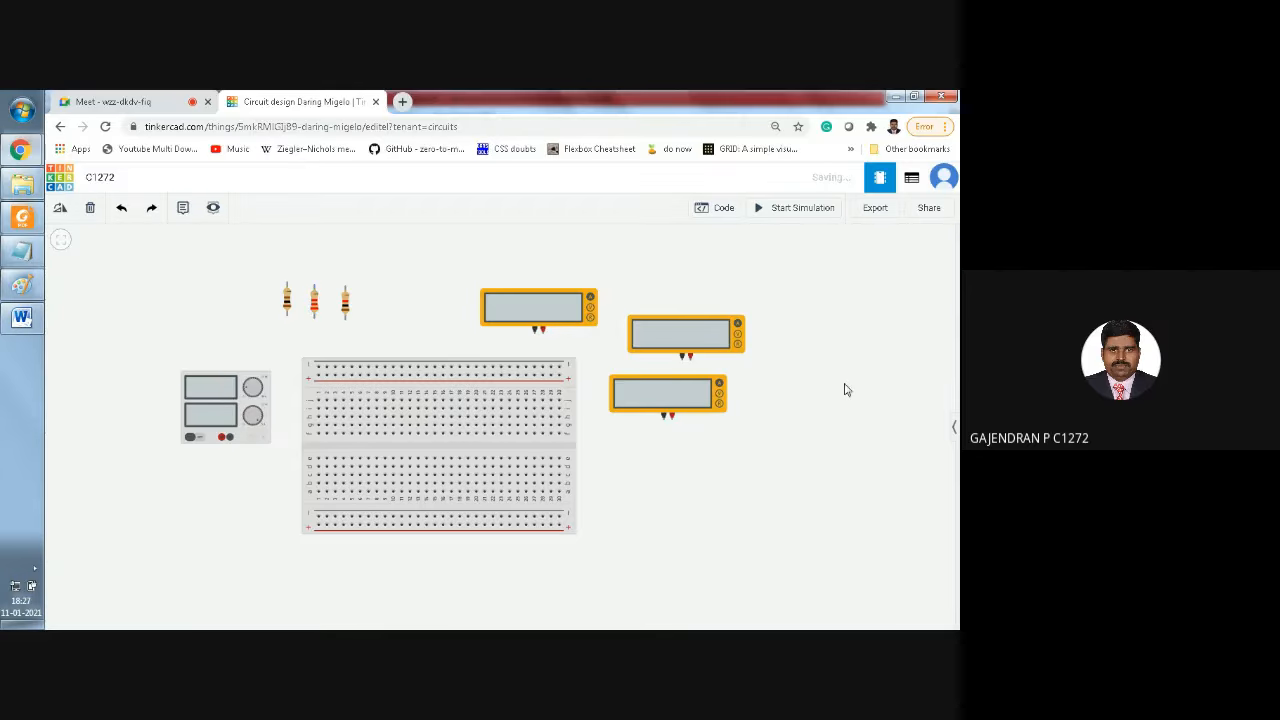
click(344, 306)
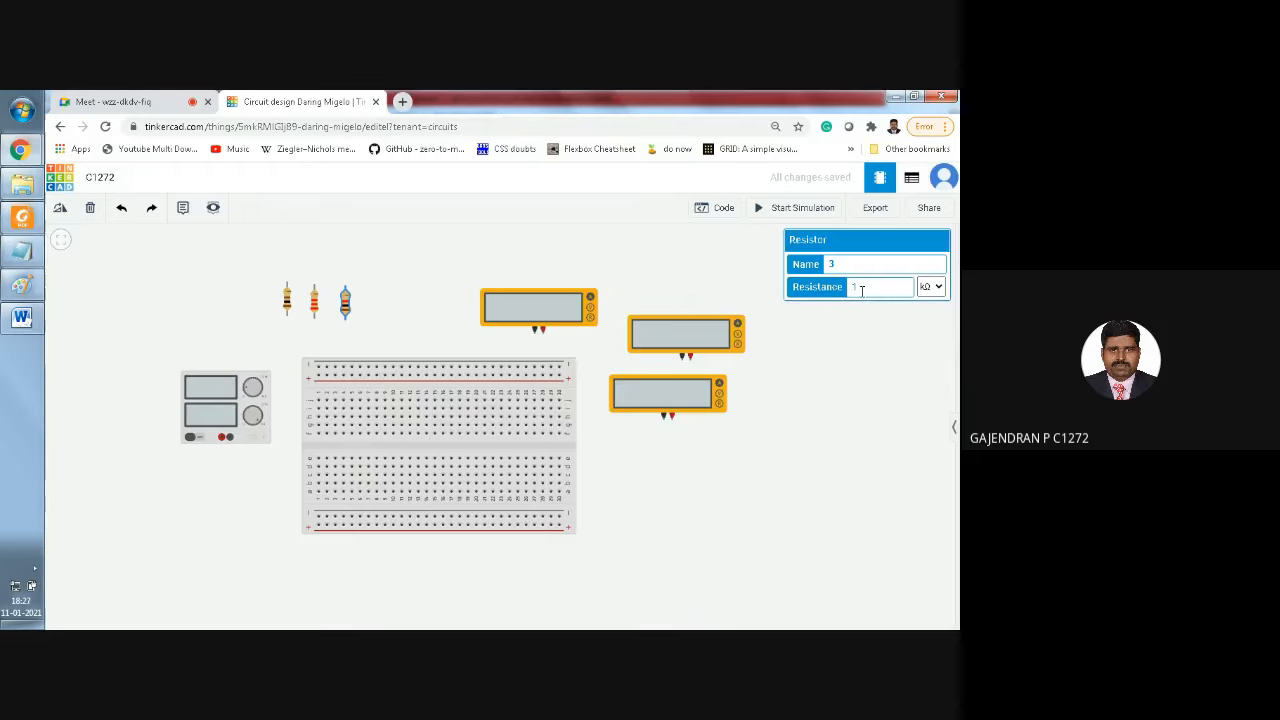
click(855, 386)
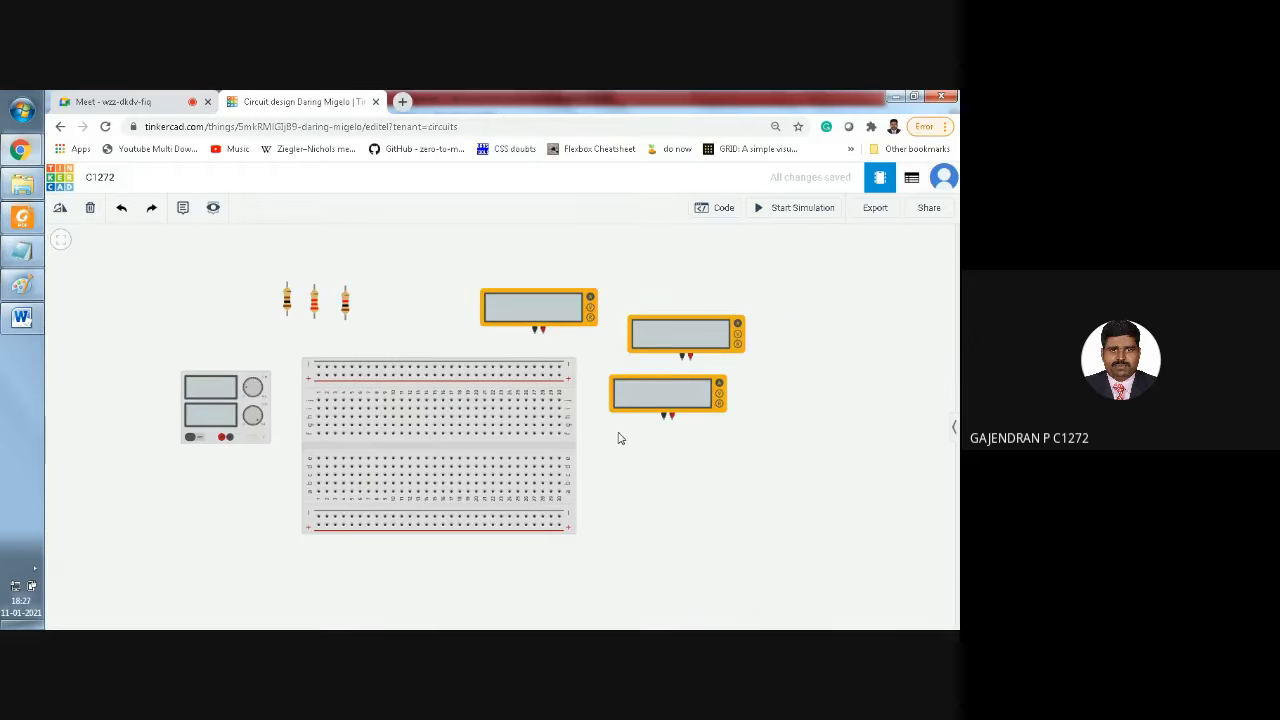
Step: Wire the power supply's positive terminal to the breadboard's lower positive rail at column 1, straighten the wire's corner and color it red
scroll(618, 438, up, 2)
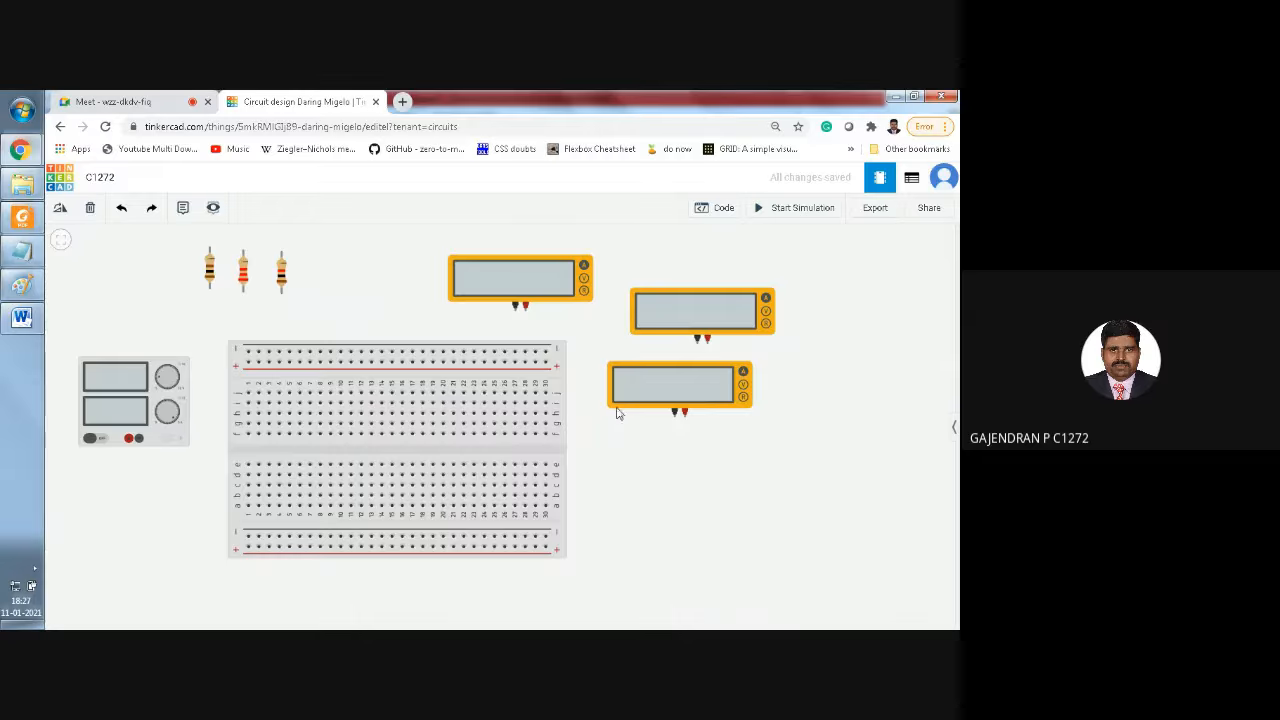
click(129, 438)
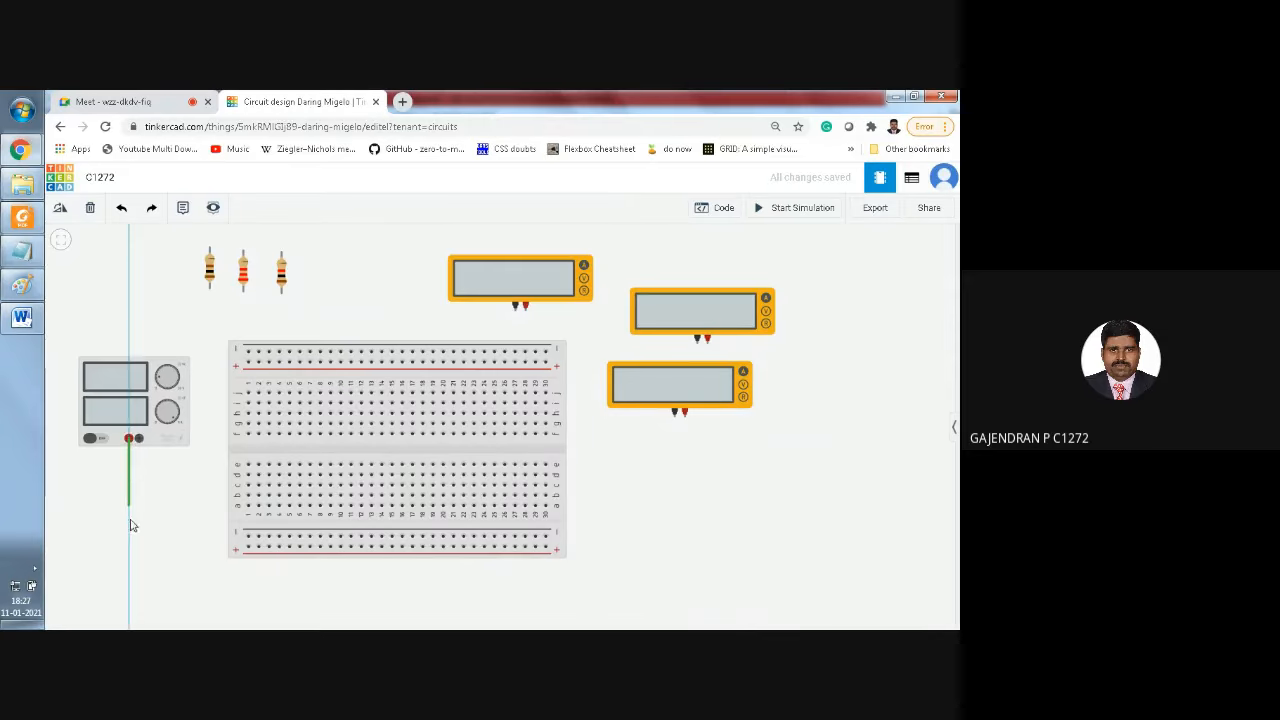
click(129, 548)
click(248, 548)
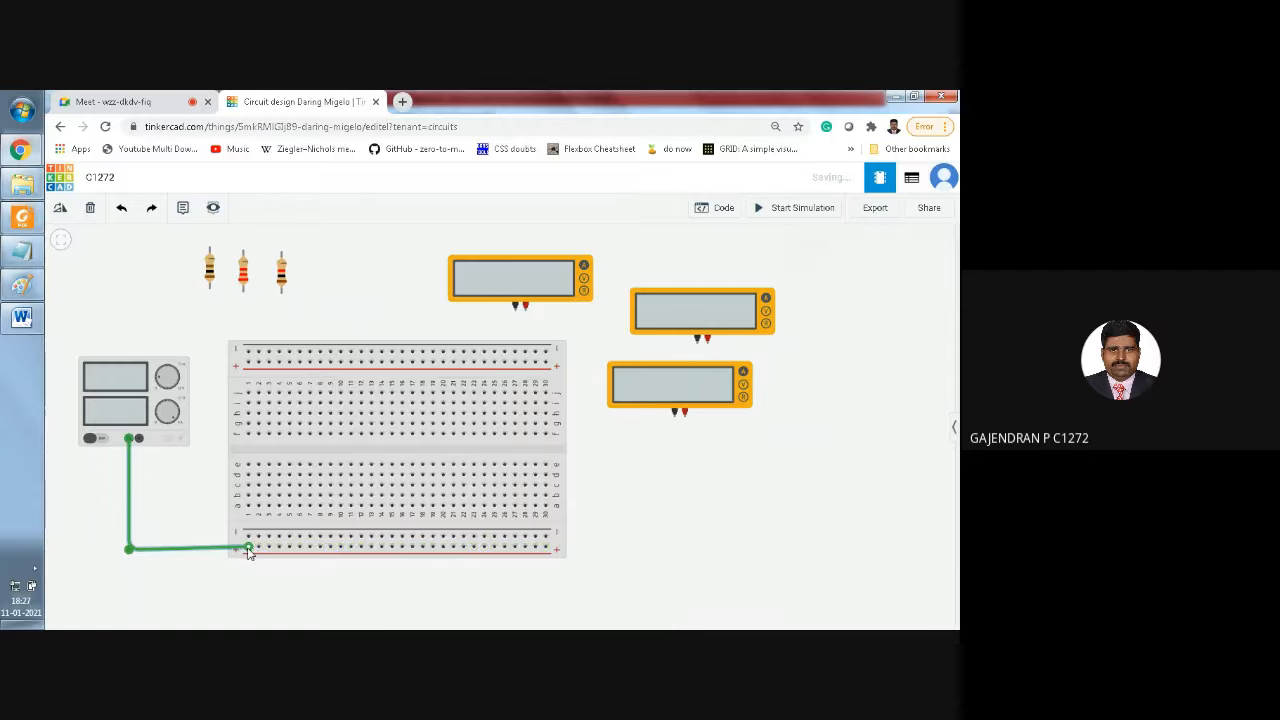
drag(128, 549, 128, 544)
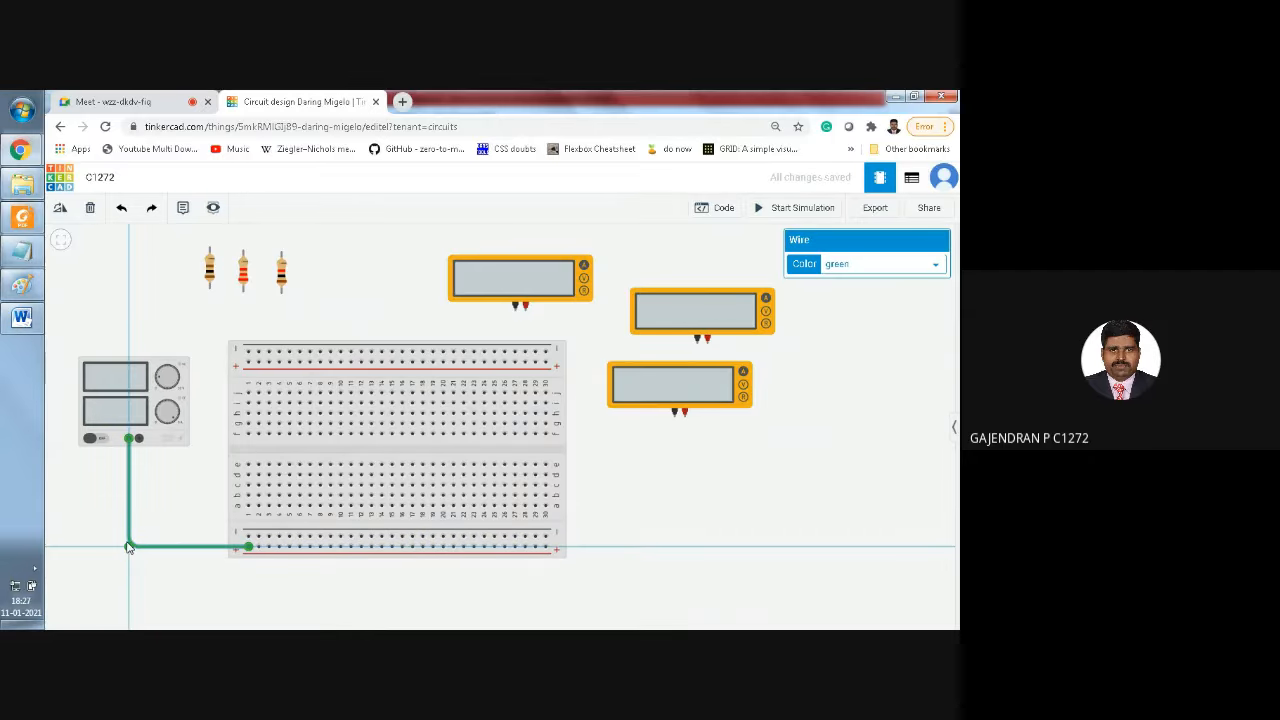
click(848, 266)
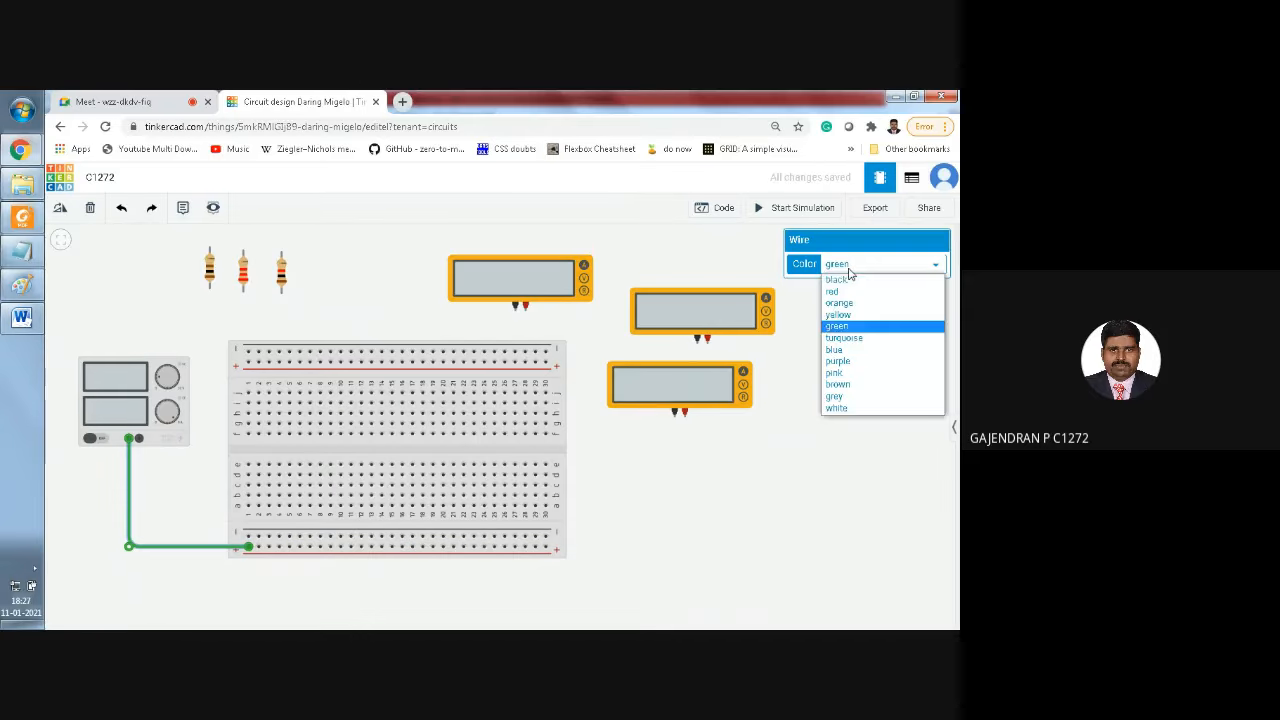
click(840, 291)
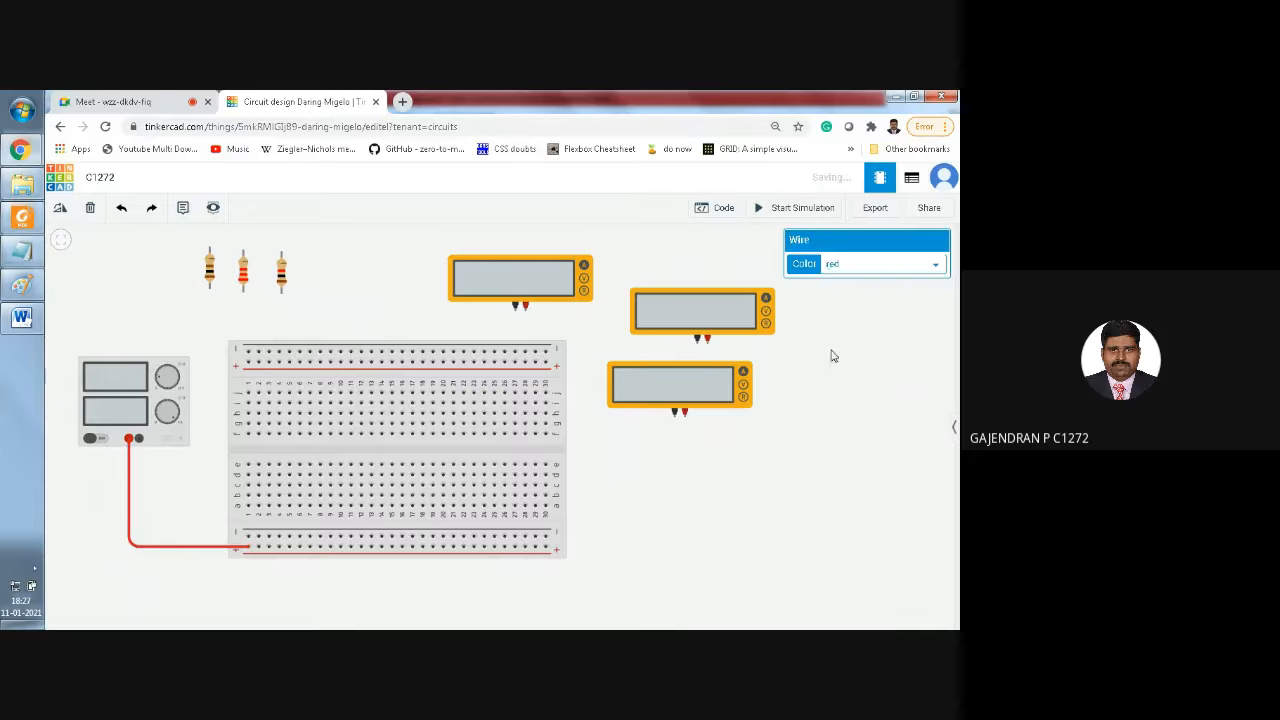
click(815, 358)
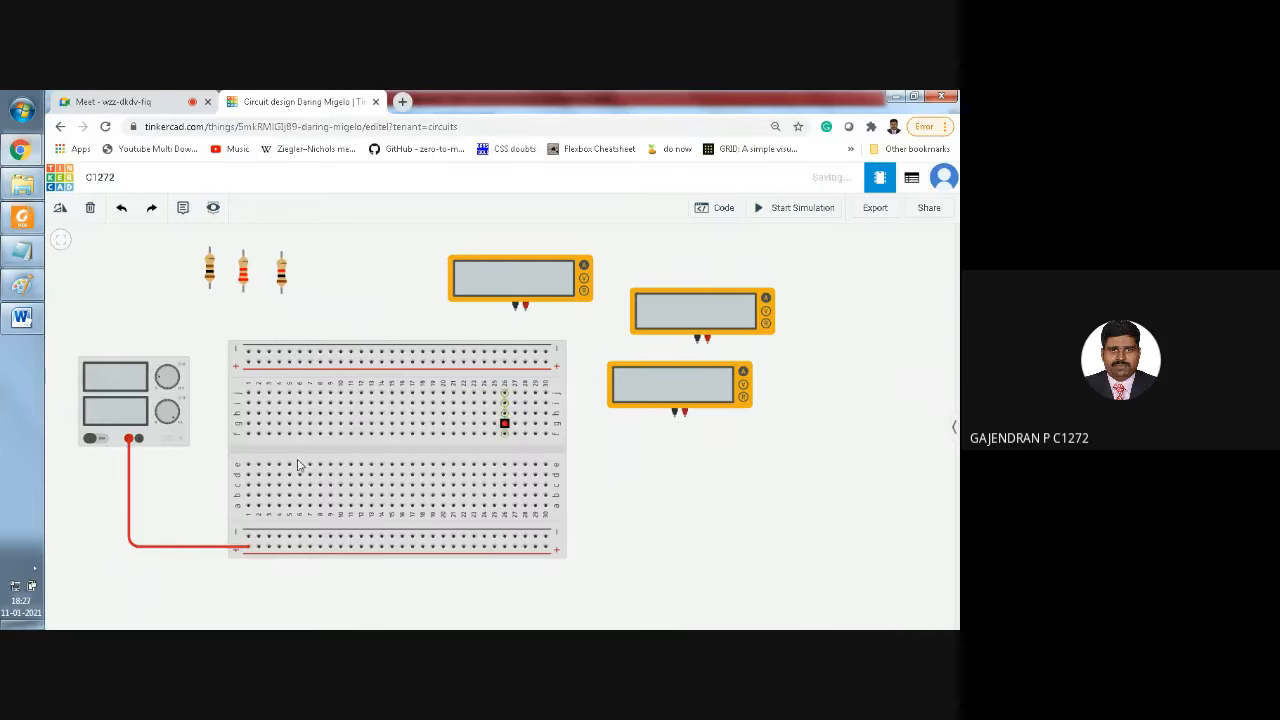
Step: Wire the power supply's negative terminal to the breadboard's lower negative rail at column 1 with one square corner, and color it black
click(139, 440)
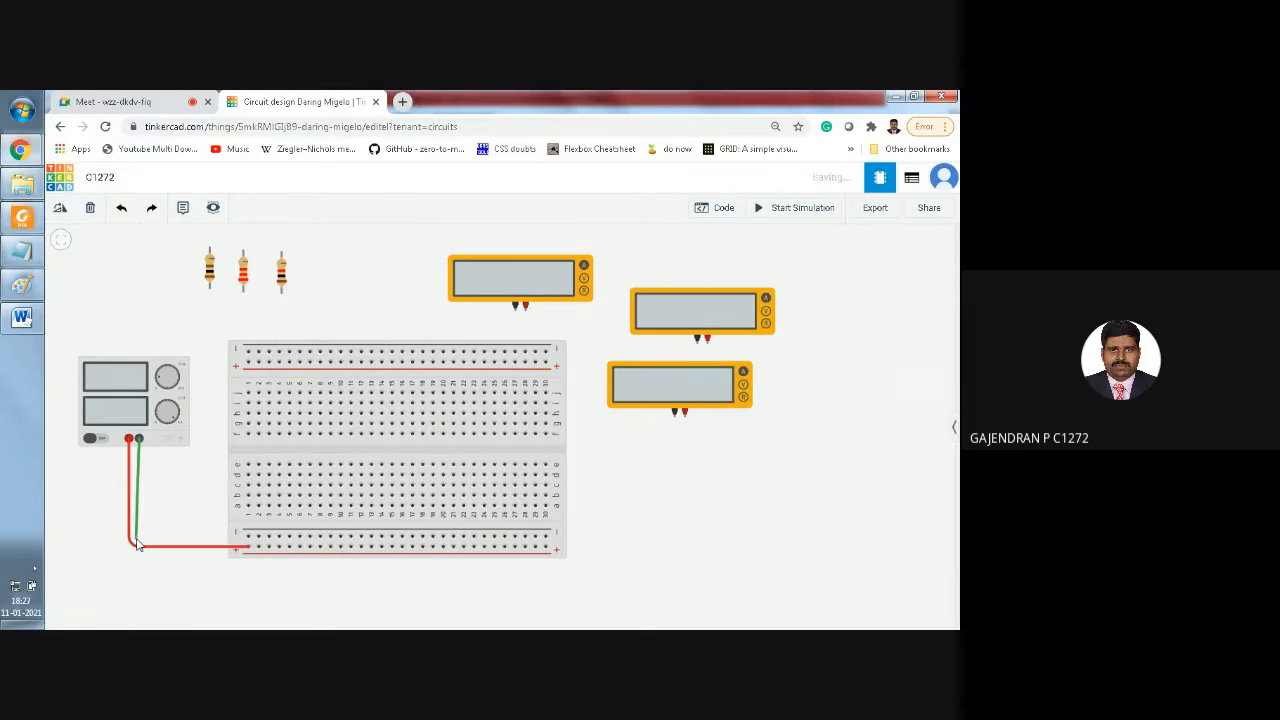
click(140, 537)
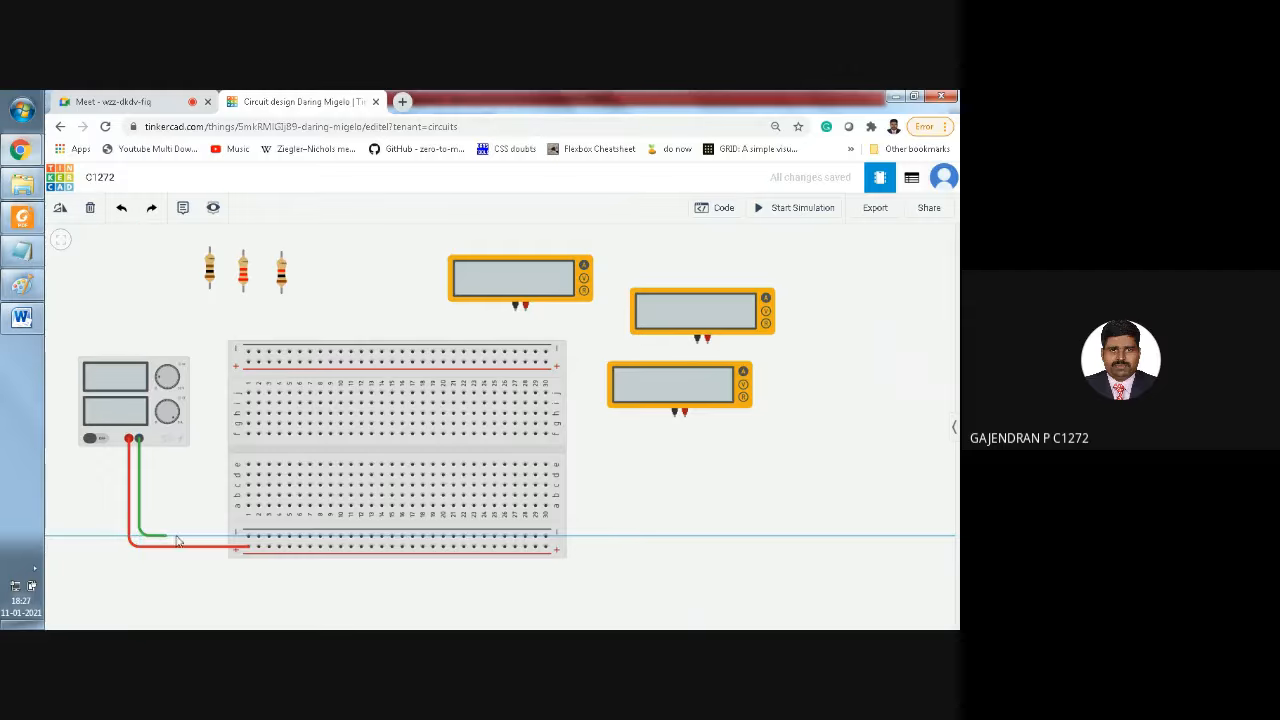
click(248, 538)
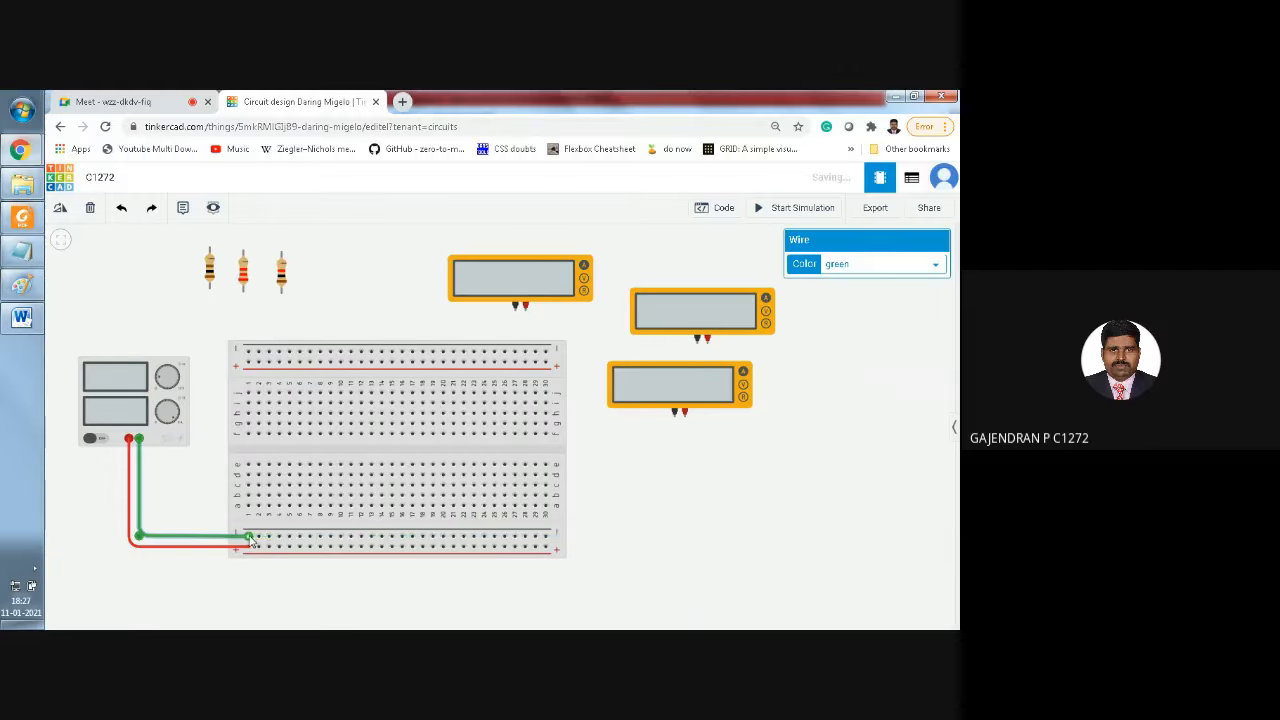
click(838, 267)
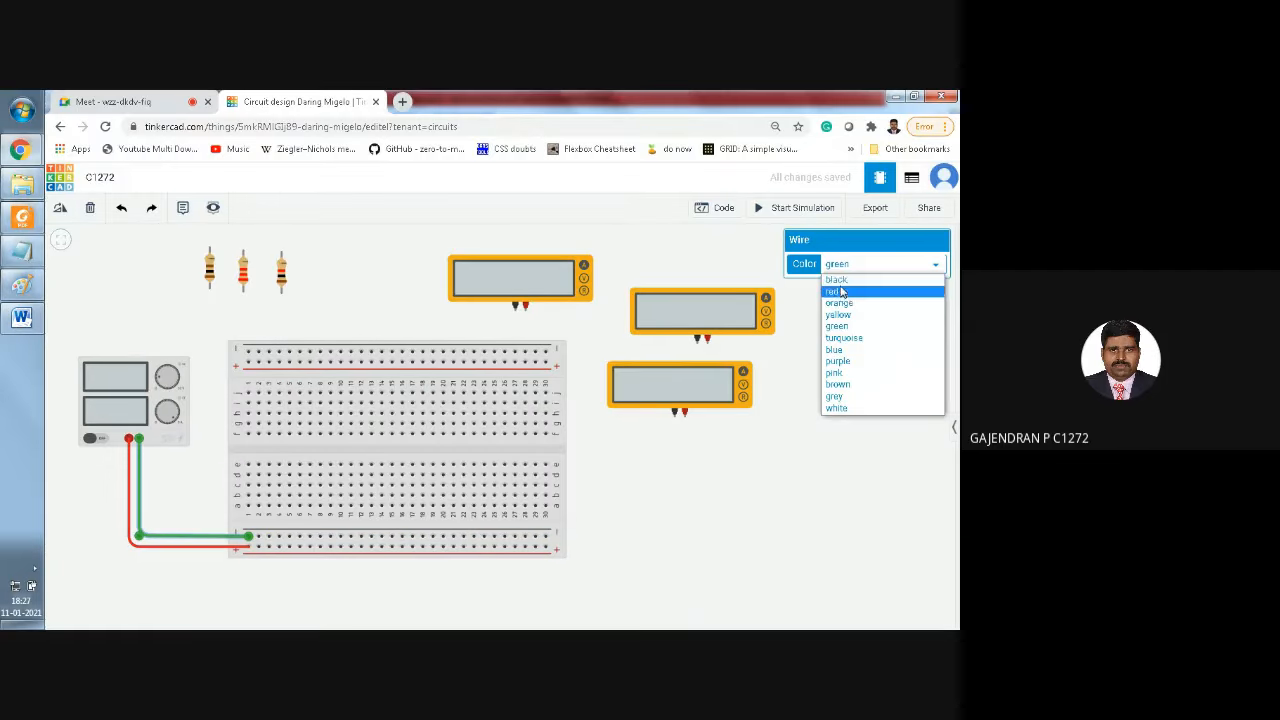
click(837, 280)
click(812, 404)
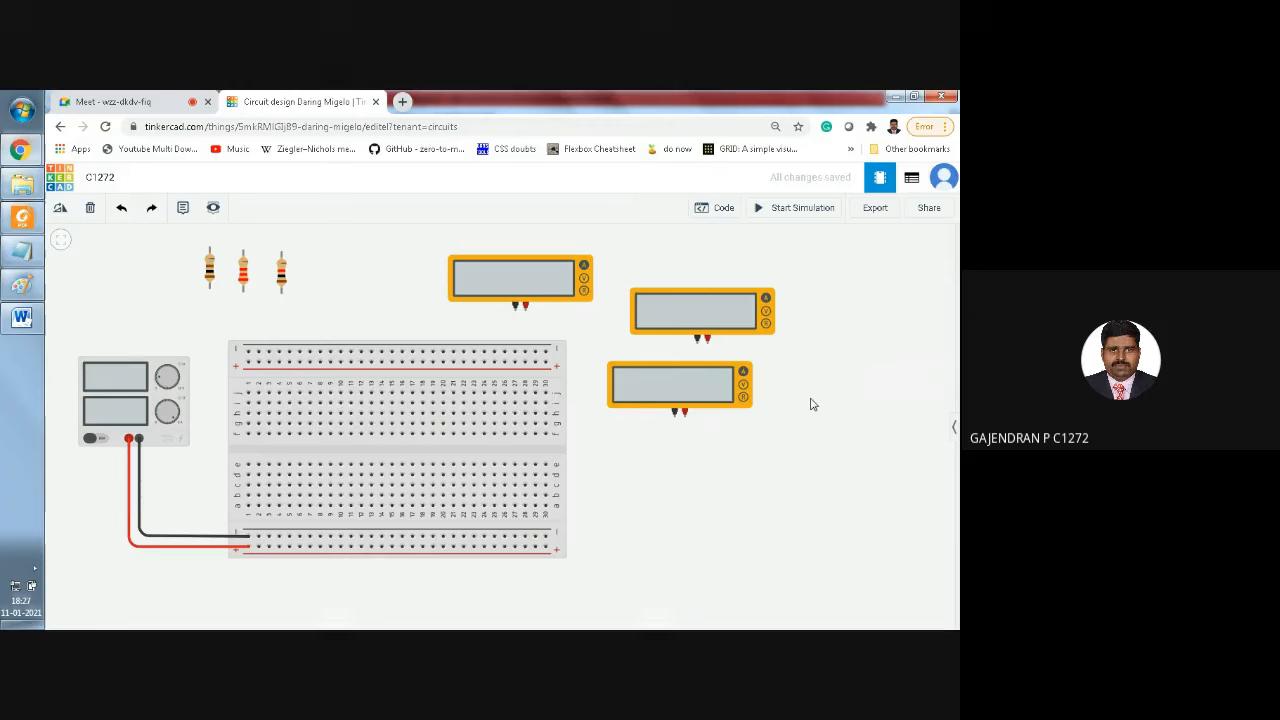
Step: Check the Kirchhoff's Current Law circuit diagram in Foxit Reader and Paint, moving the Paint window clear of the power supply and breadboard
click(23, 218)
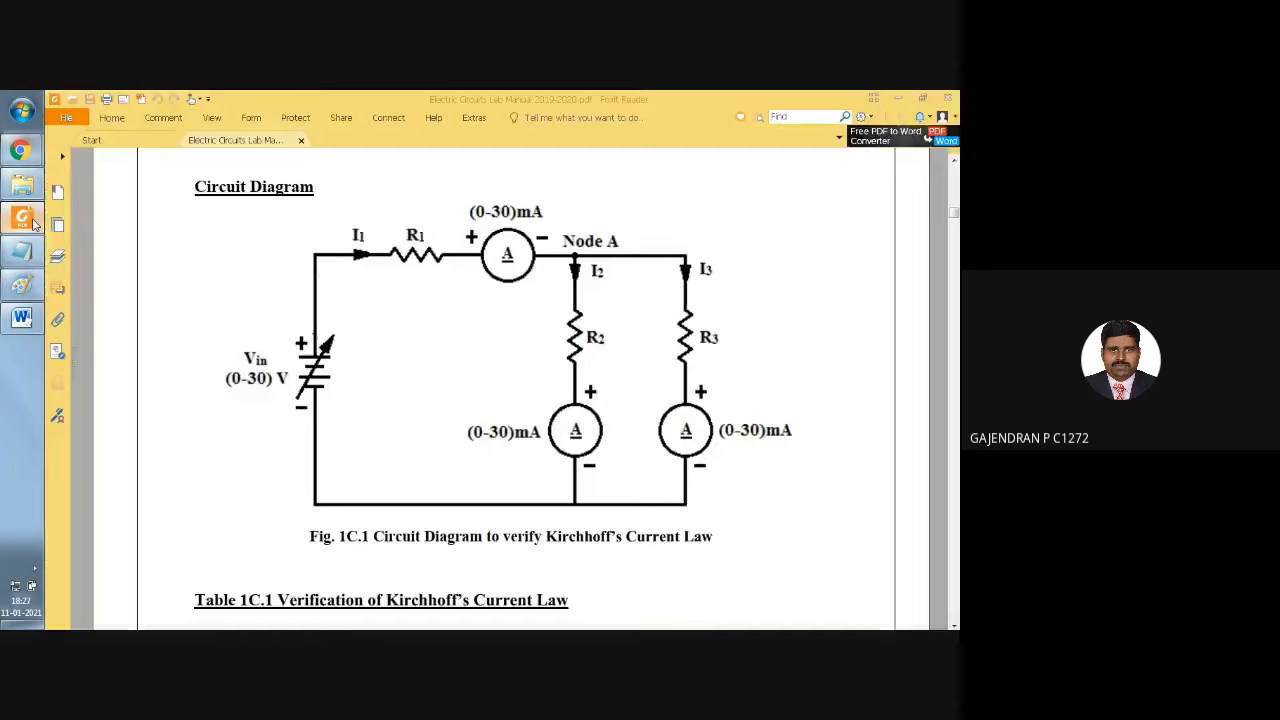
click(34, 224)
click(24, 285)
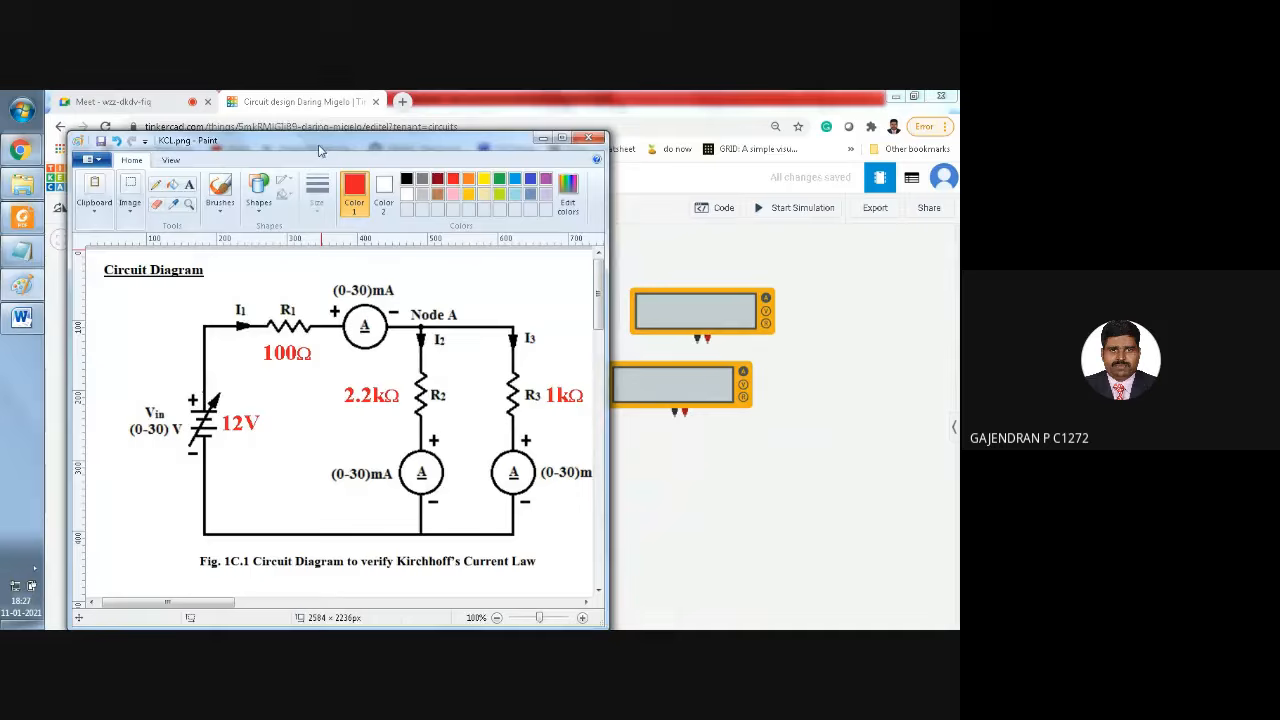
mouse_move(319, 150)
mouse_down()
mouse_move(416, 135)
mouse_move(843, 126)
mouse_up()
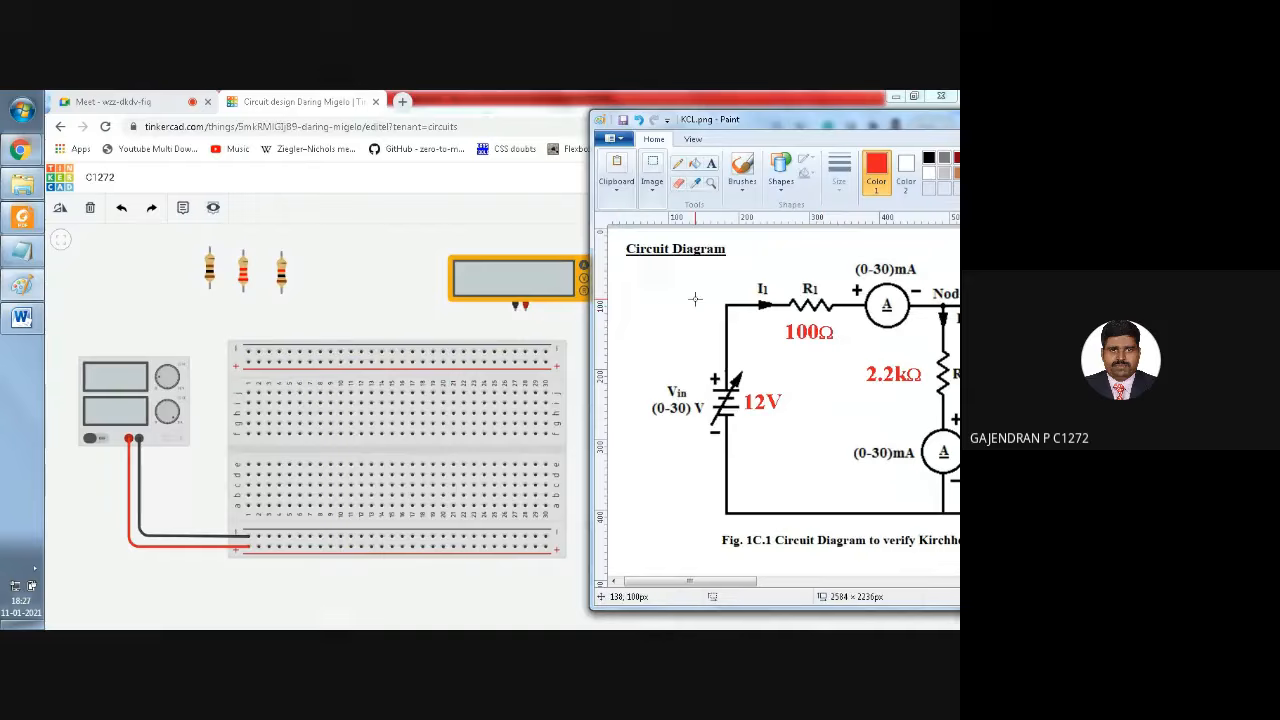
Step: Return to the circuit, move the 100 Ω resistor down close to the breadboard's upper edge and rotate it clockwise
click(210, 273)
click(210, 275)
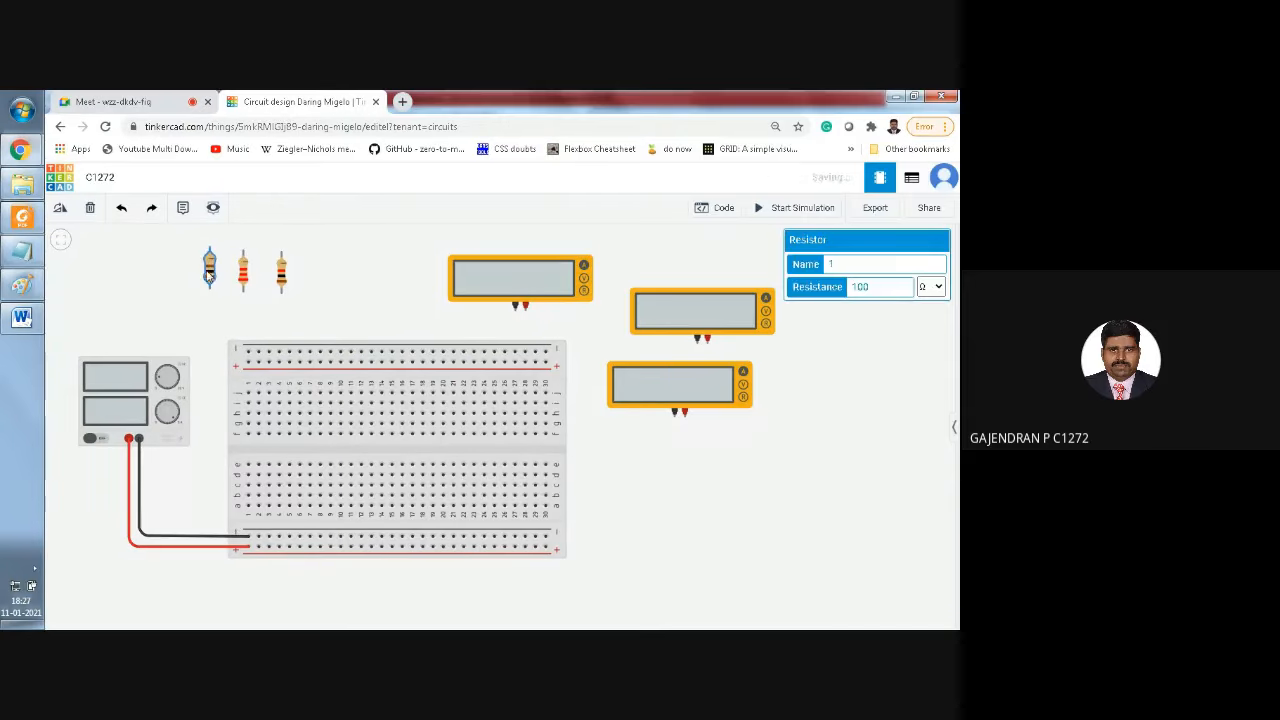
drag(210, 278, 212, 320)
click(58, 209)
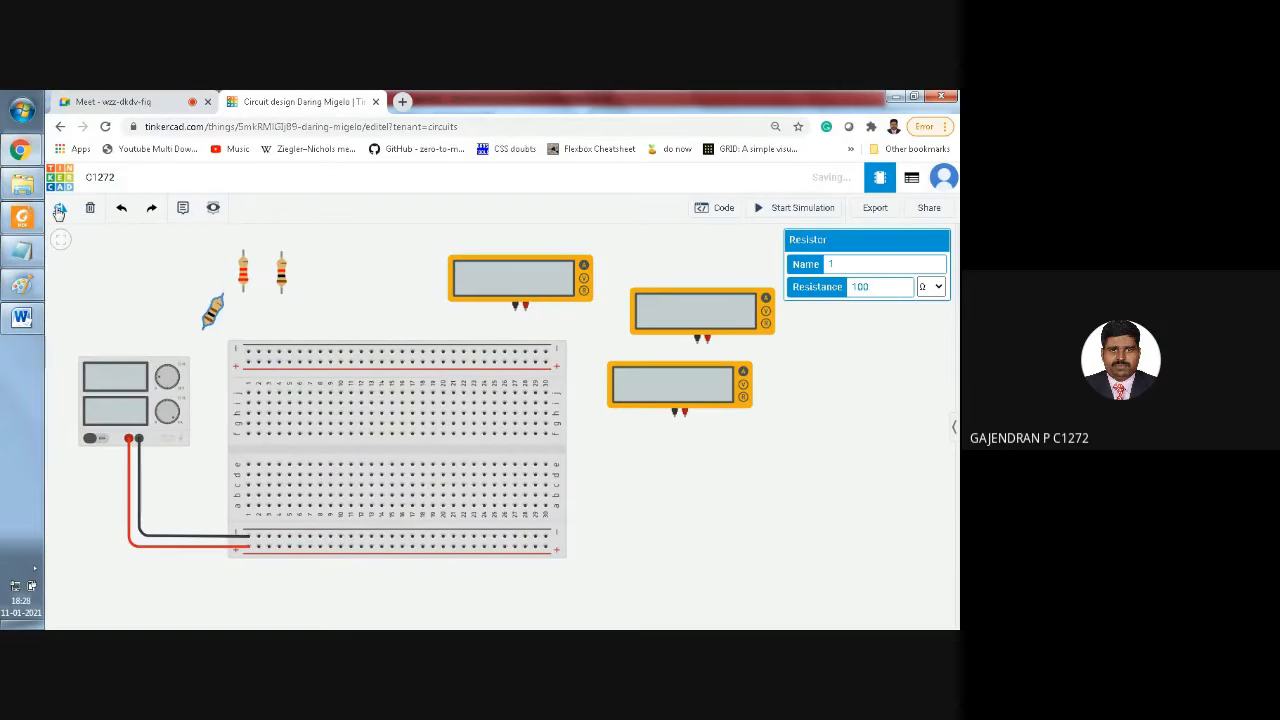